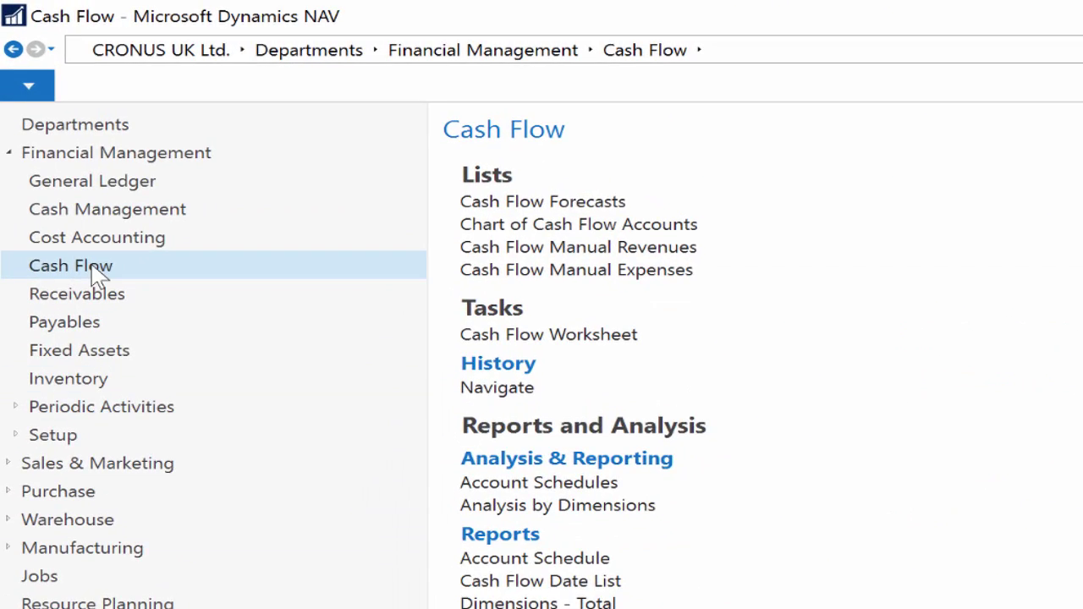
Step: Open the Chart of Cash Flow Accounts in the Cash Flow department and highlight the cash receipts accounts 0009 to 0999
click(95, 273)
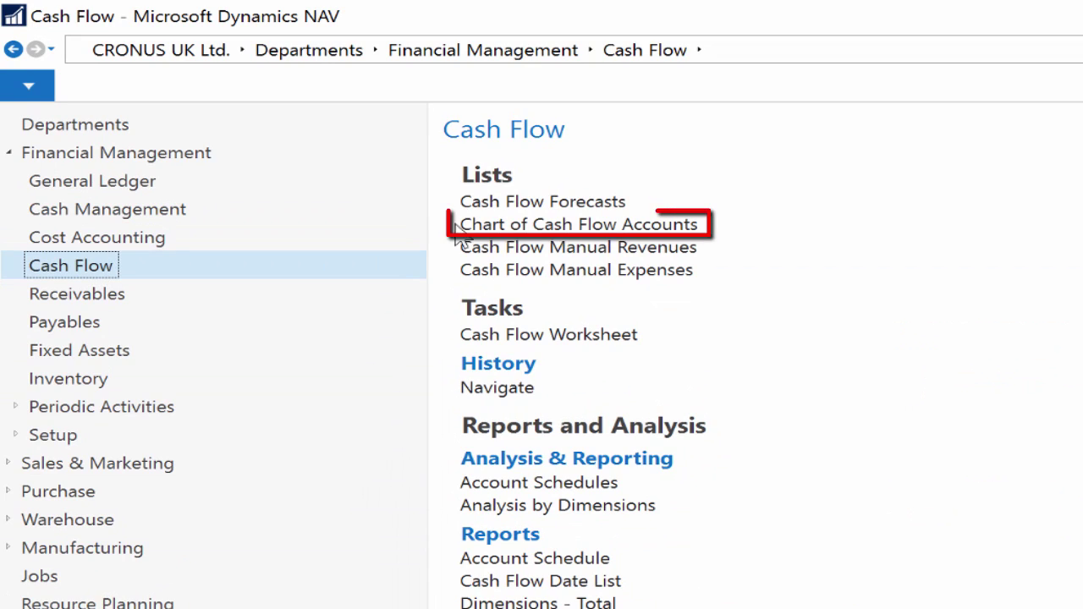
click(597, 227)
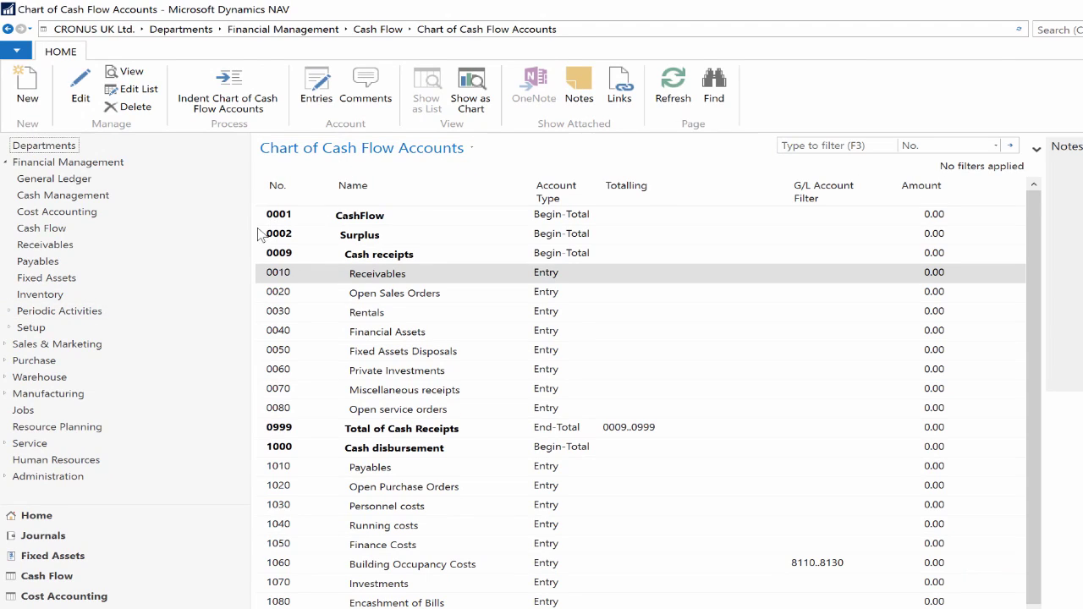
drag(259, 261, 282, 367)
drag(334, 443, 343, 512)
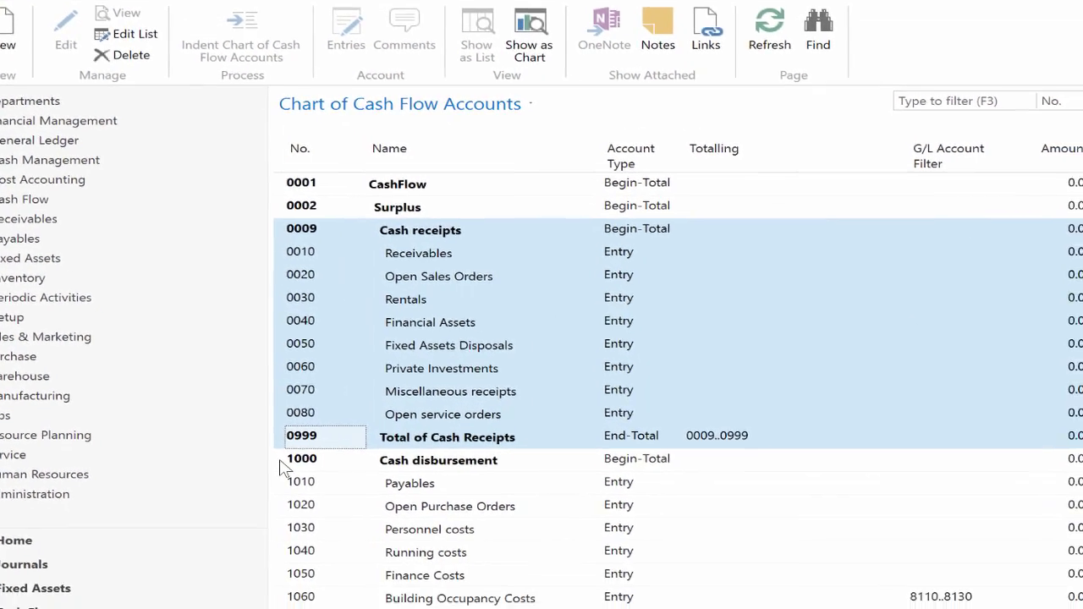
Step: Highlight the cash disbursement accounts 1000 to 1999 and the Total of Surplus account in the chart
drag(312, 533, 323, 582)
drag(250, 412, 229, 601)
scroll(368, 337, down, 4)
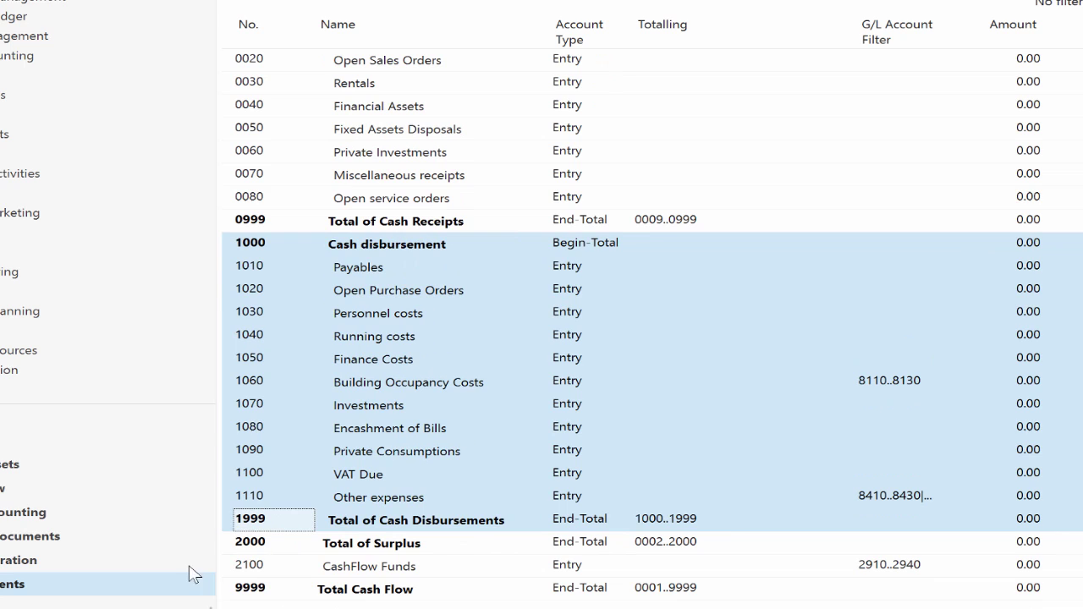
click(234, 551)
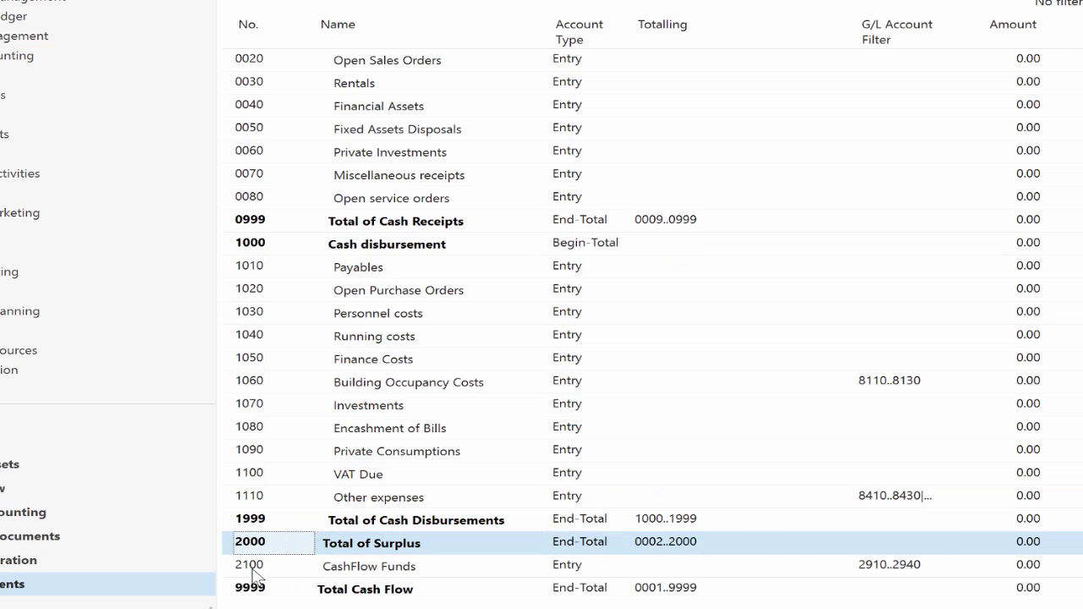
Step: Look up the G/L accounts 2910 to 2940 behind the CashFlow Funds account's filter, close the list and select the Total Cash Flow account
click(241, 569)
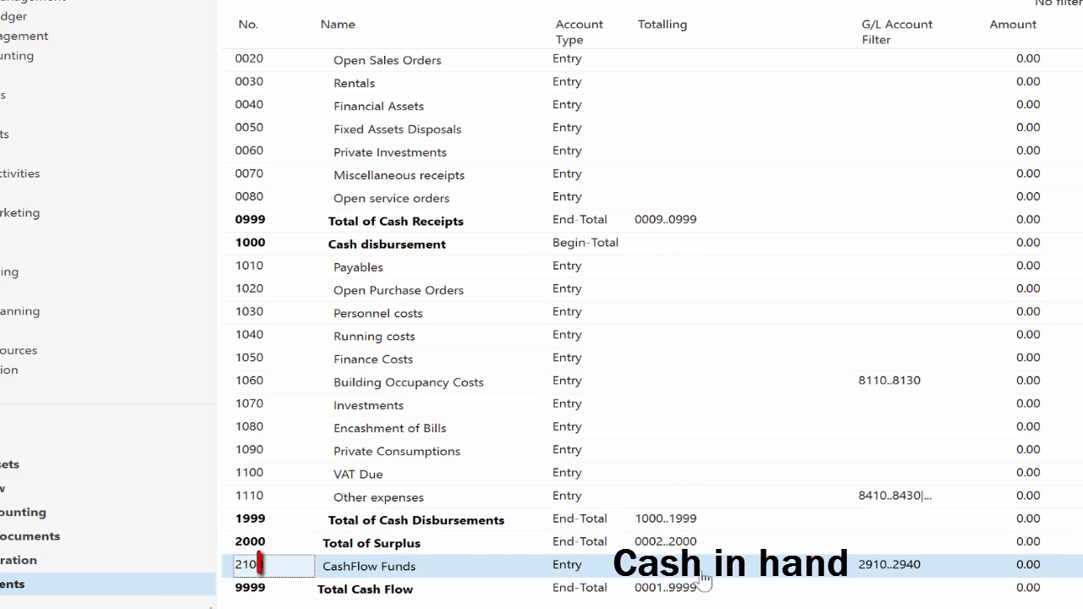
click(895, 567)
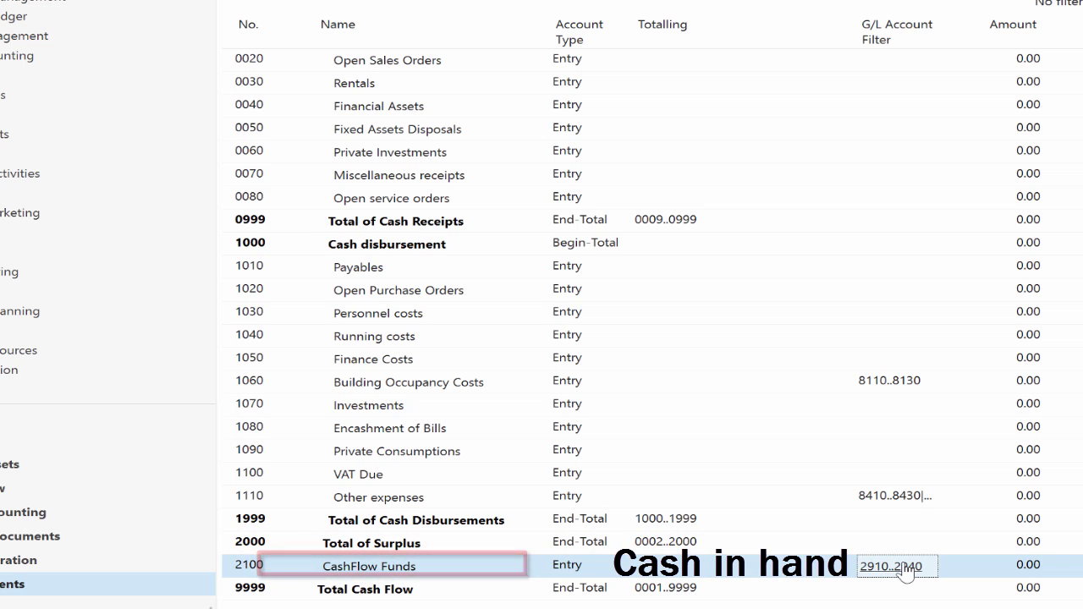
click(907, 572)
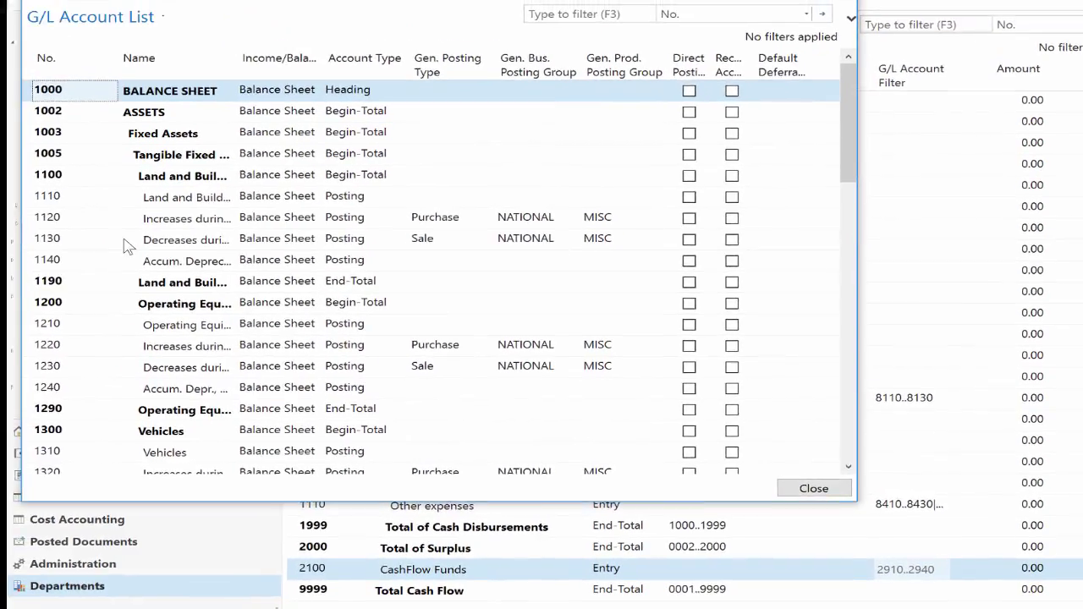
scroll(131, 271, down, 8)
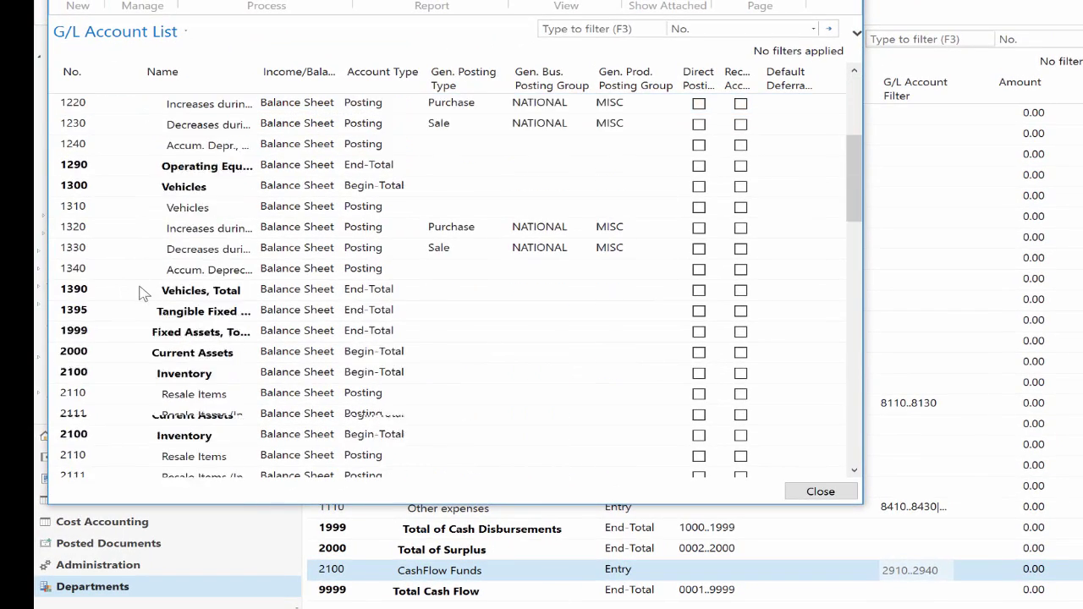
scroll(148, 295, down, 3)
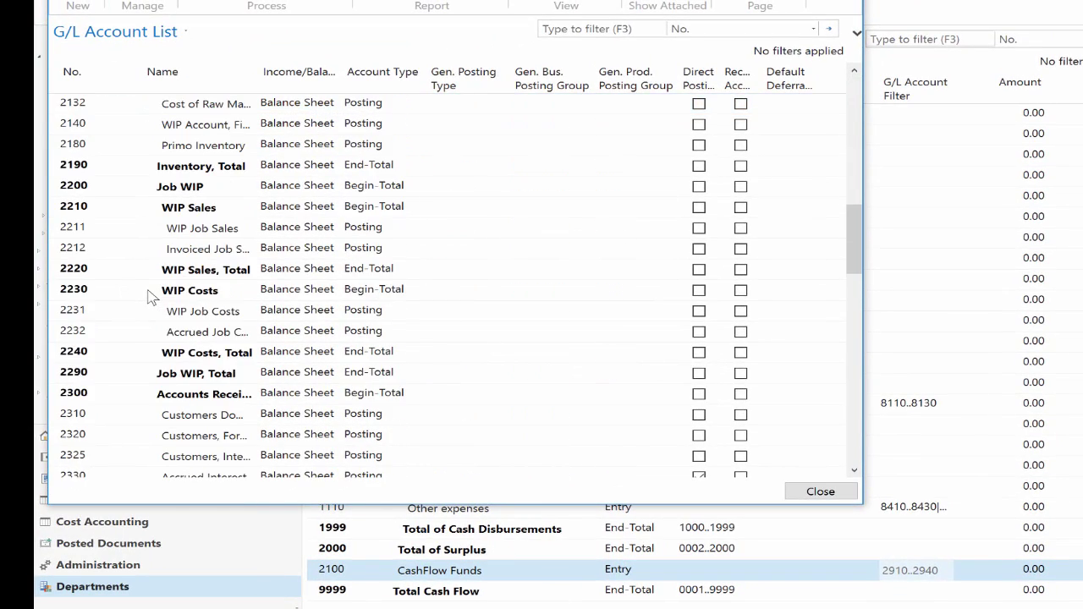
scroll(148, 295, down, 2)
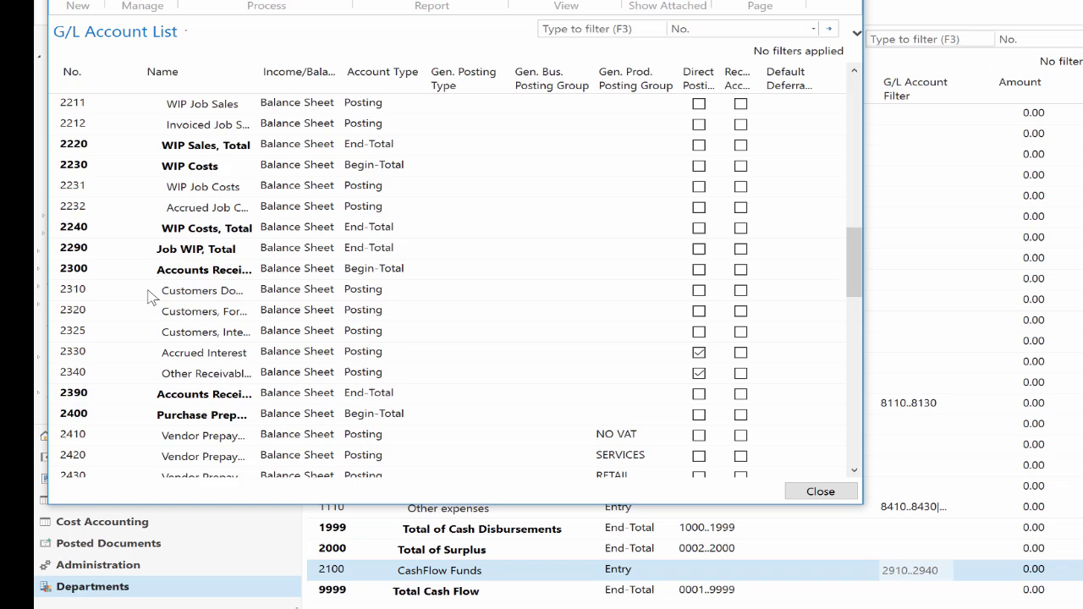
scroll(149, 296, down, 6)
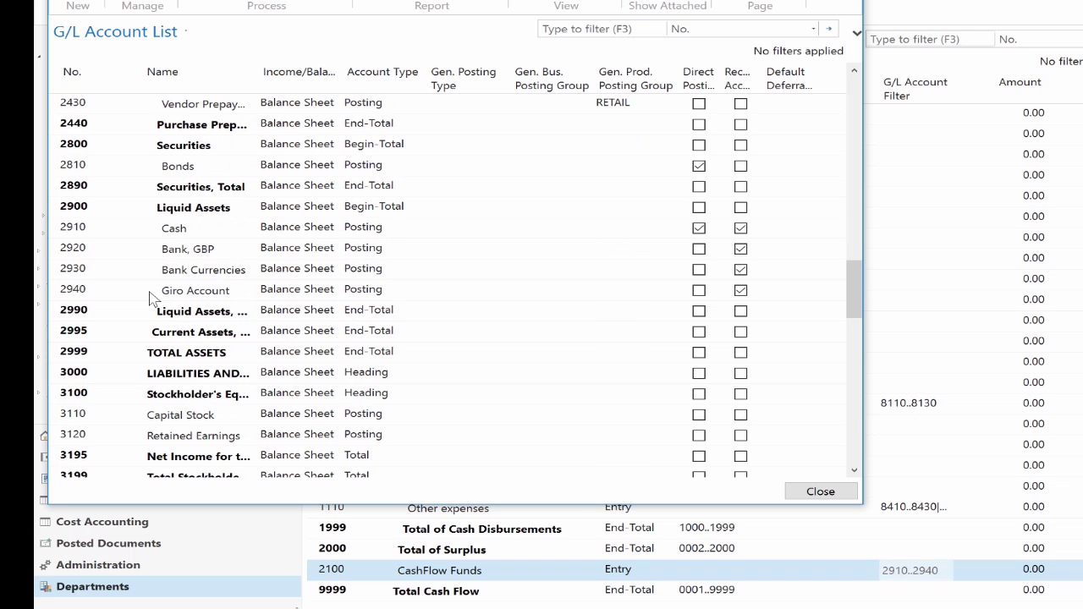
drag(70, 227, 74, 292)
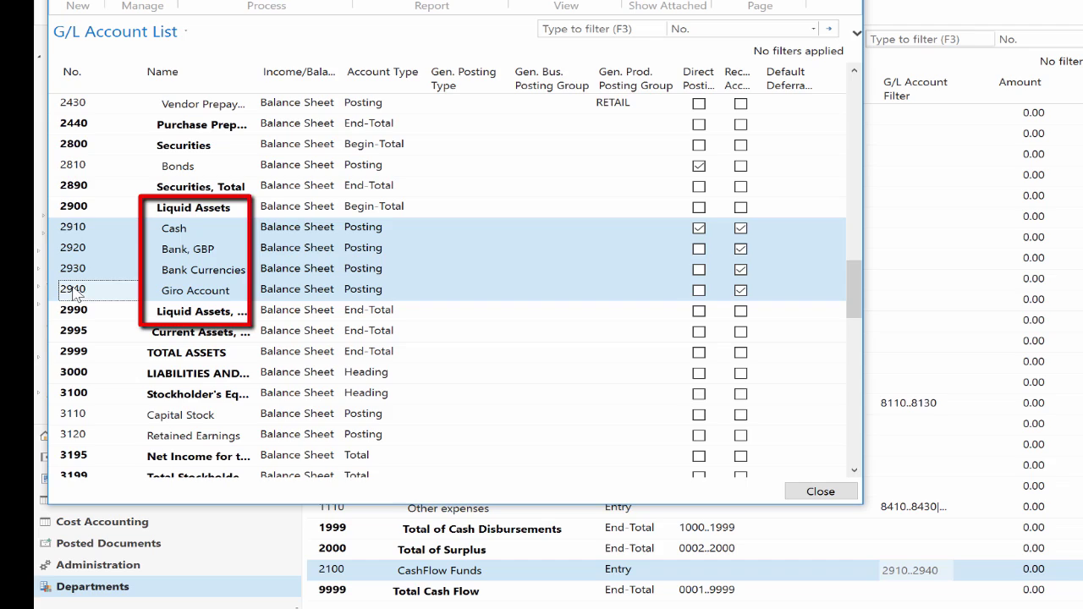
click(813, 495)
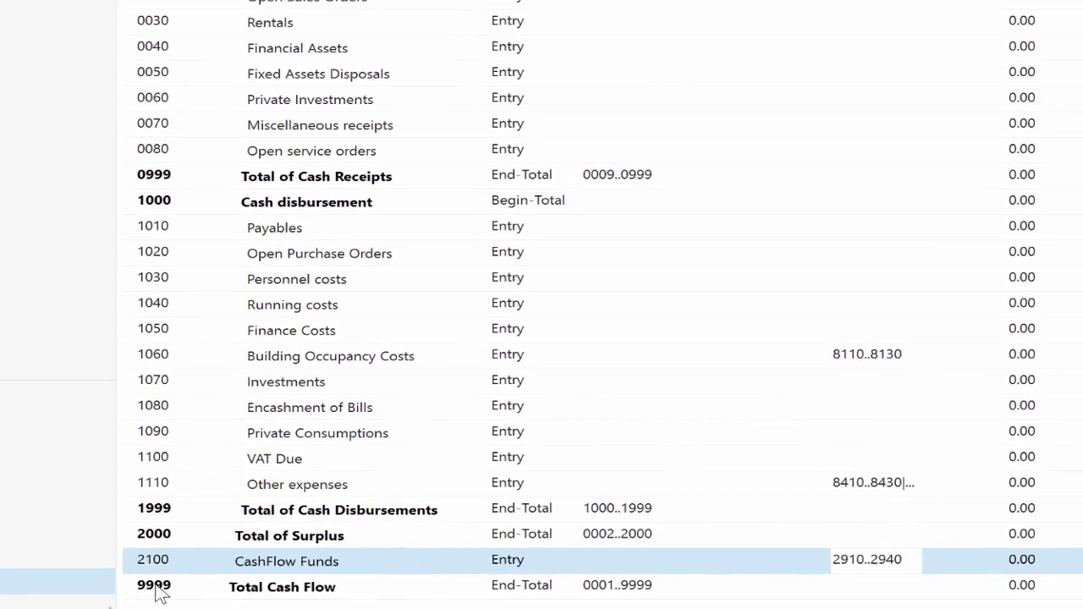
click(334, 593)
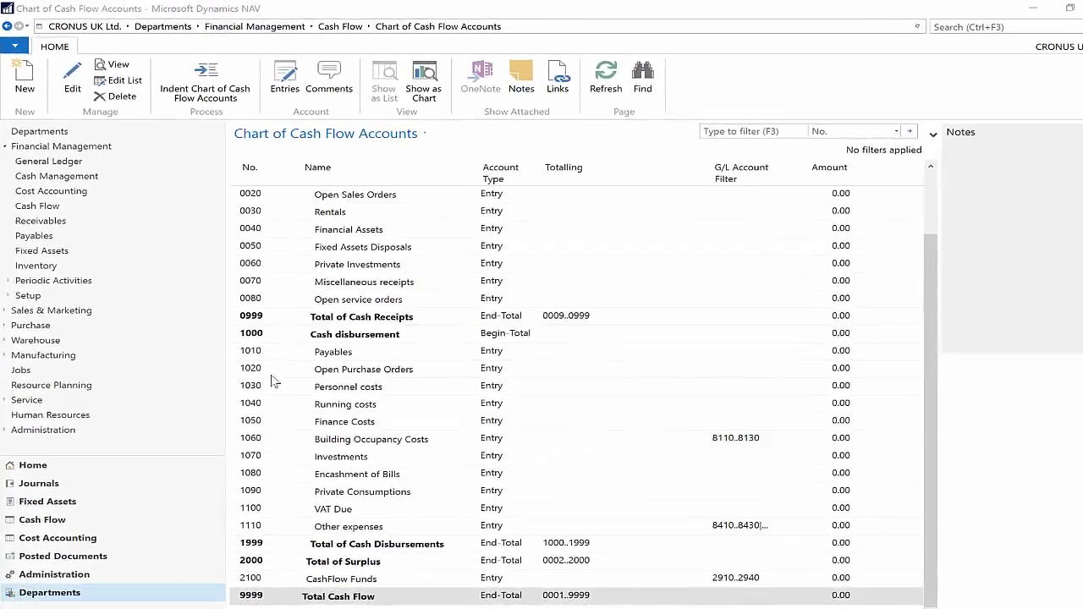
Step: Open Cash Flow Setup and look up the Receivables CF account in the full cash flow account list
click(38, 206)
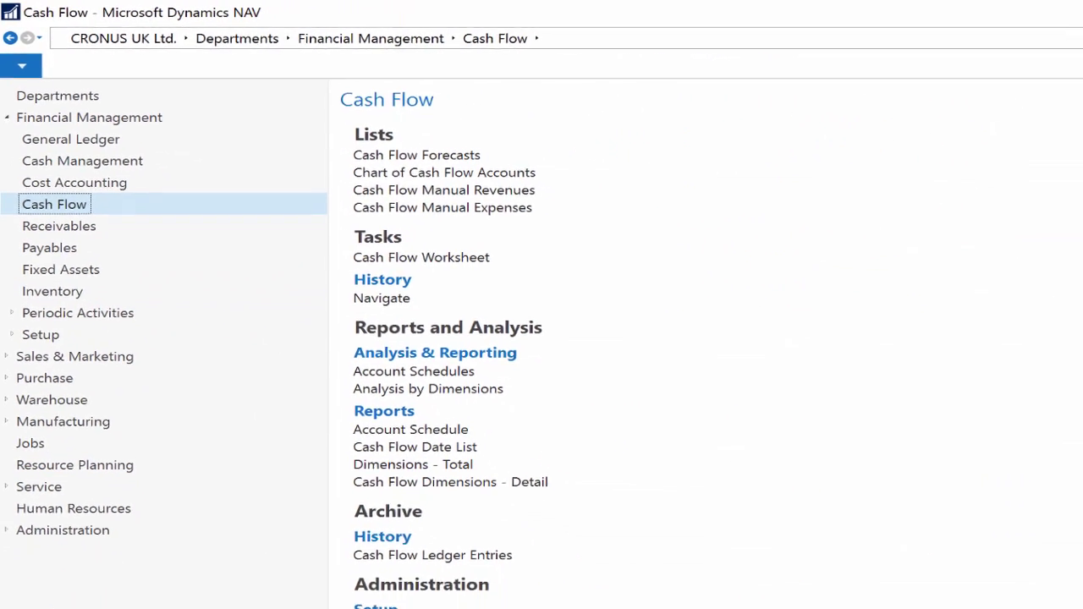
click(234, 530)
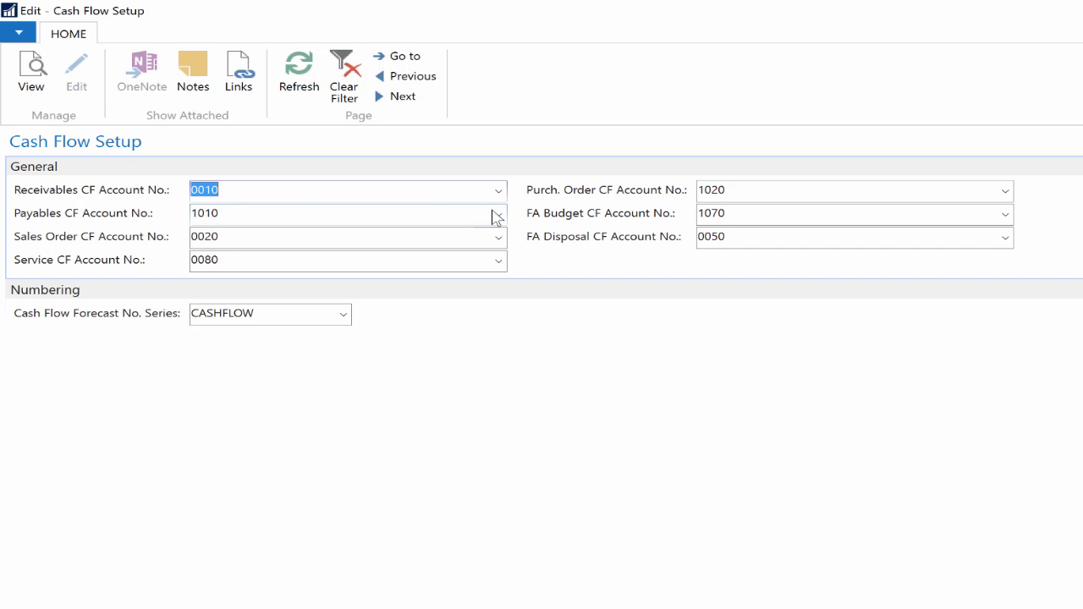
click(501, 195)
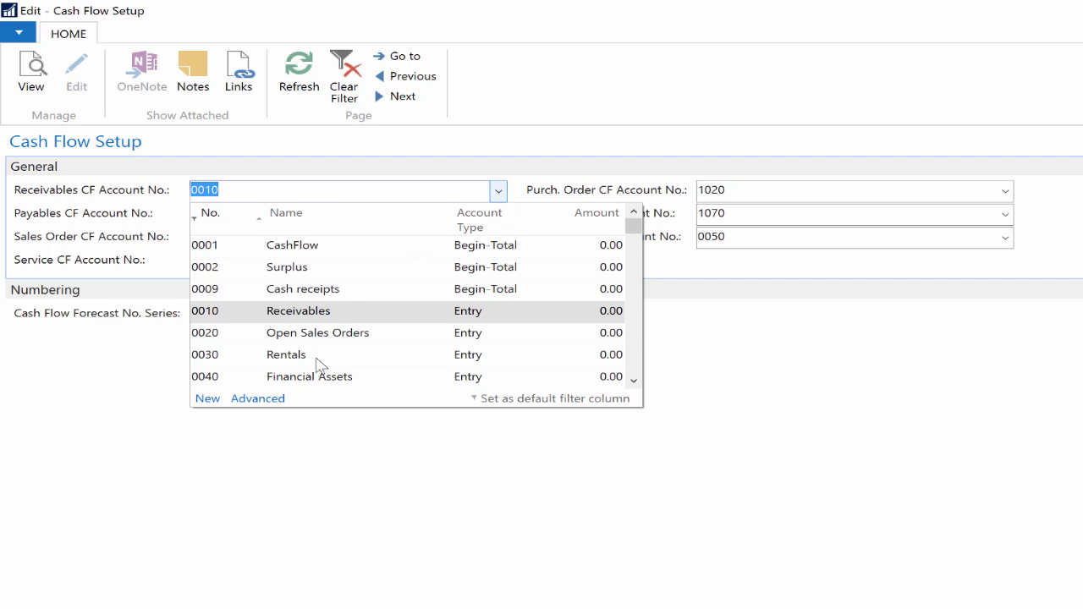
click(259, 401)
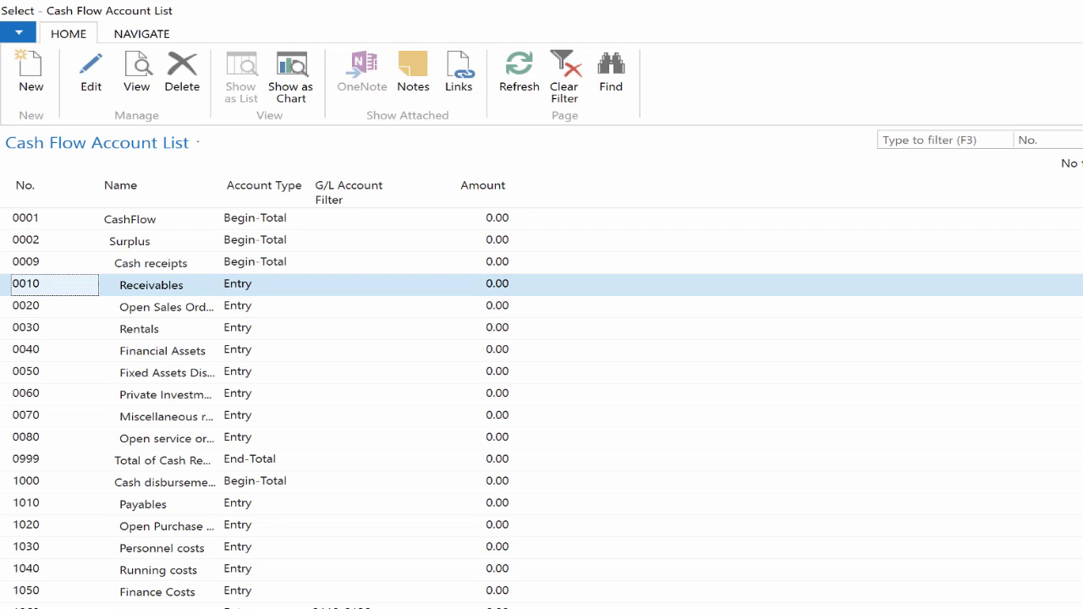
key(Return)
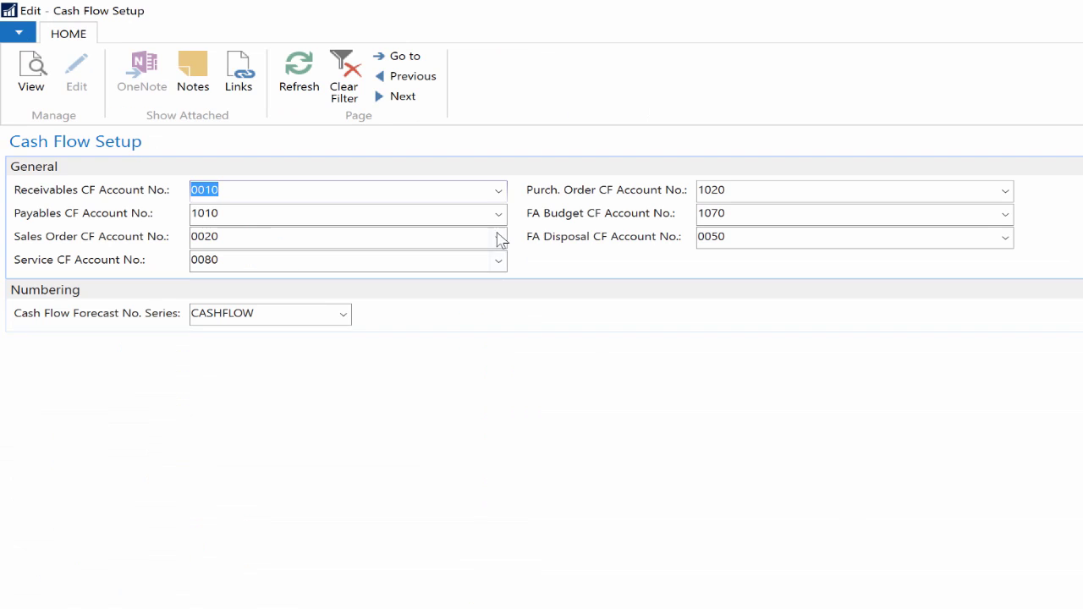
Step: Check the account lookups for the Payables, Sales Order and Service CF account numbers in Cash Flow Setup
click(501, 220)
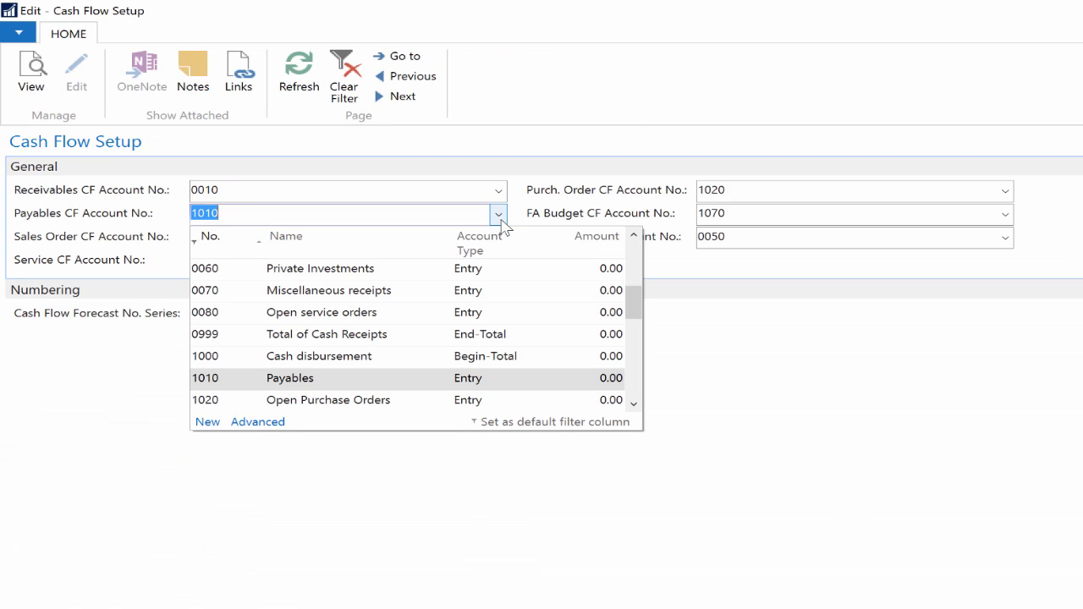
click(501, 220)
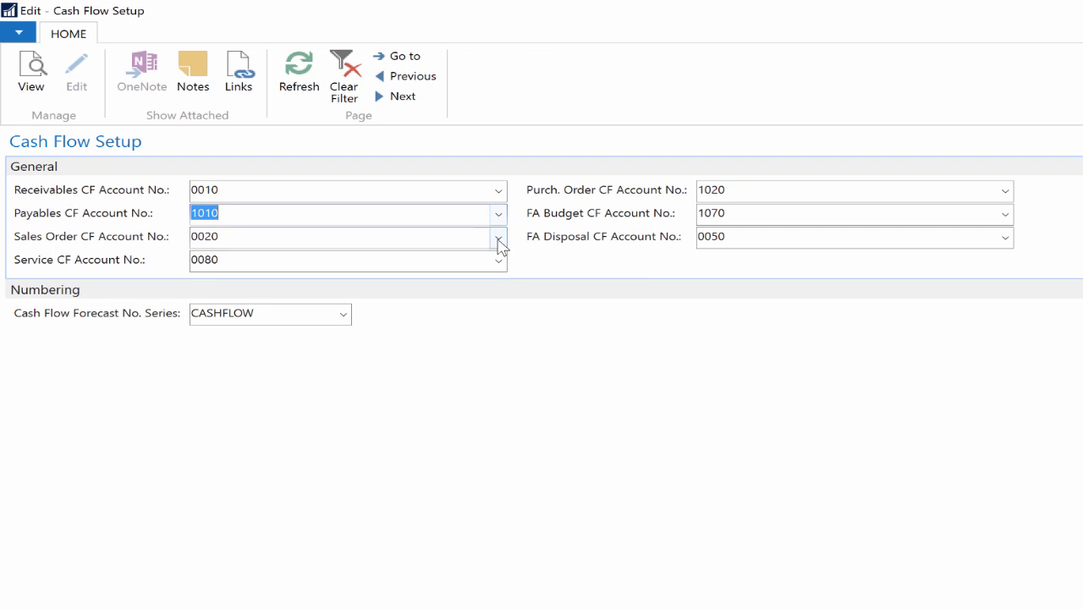
click(499, 239)
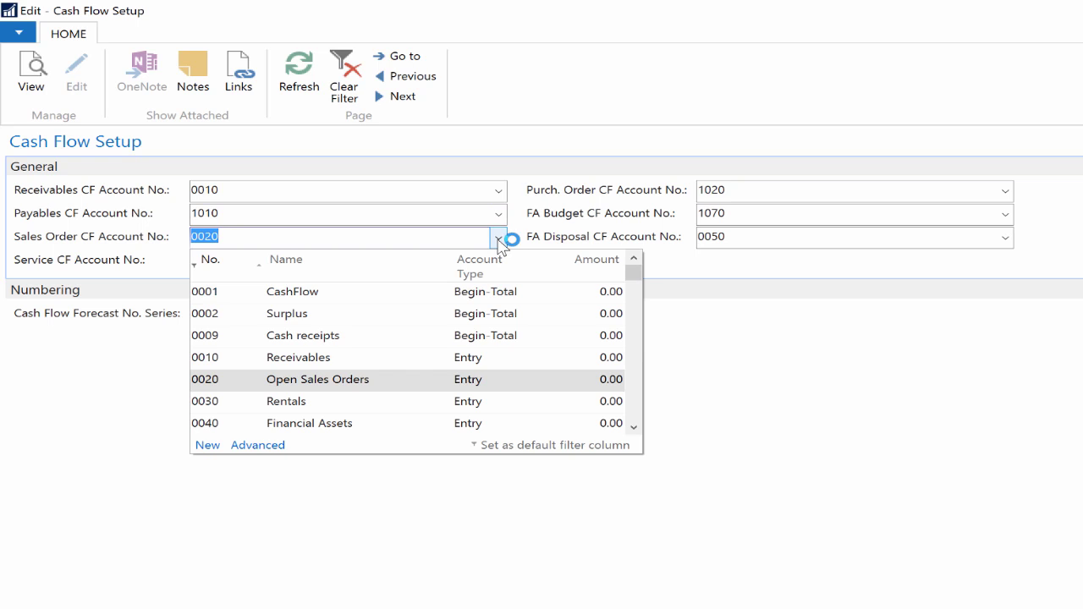
click(500, 240)
click(499, 263)
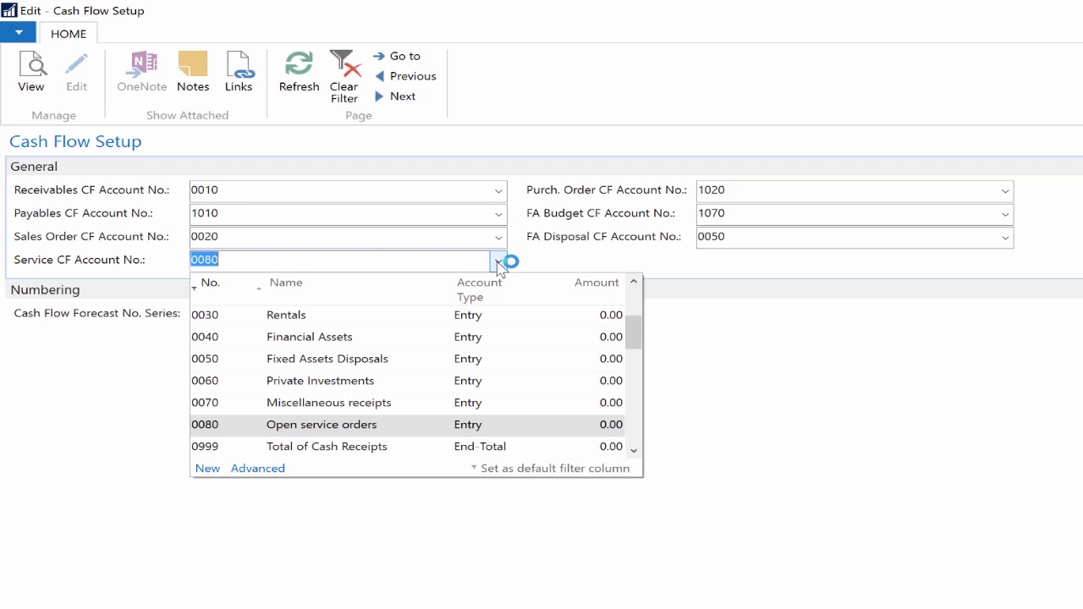
click(500, 264)
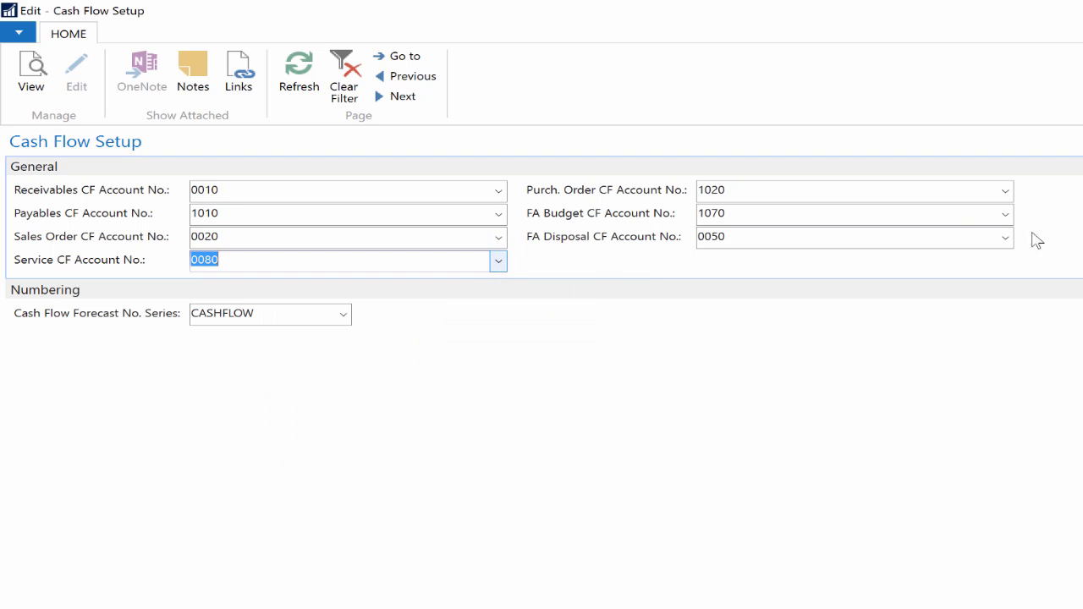
Step: Check the account lookups for the Purchase Order, FA Budget and FA Disposal CF account numbers
click(1005, 193)
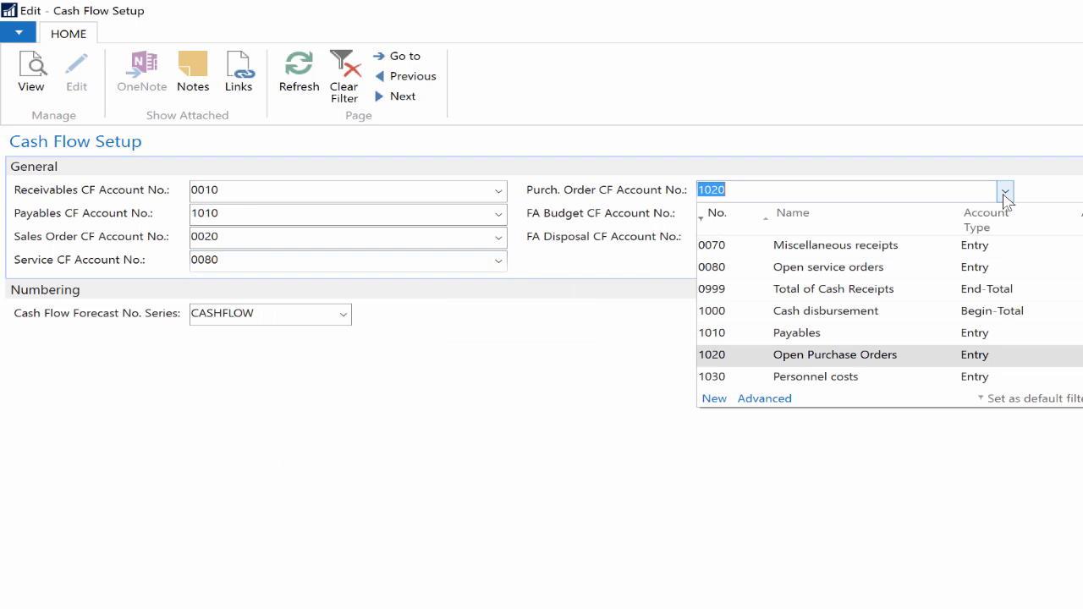
click(1005, 193)
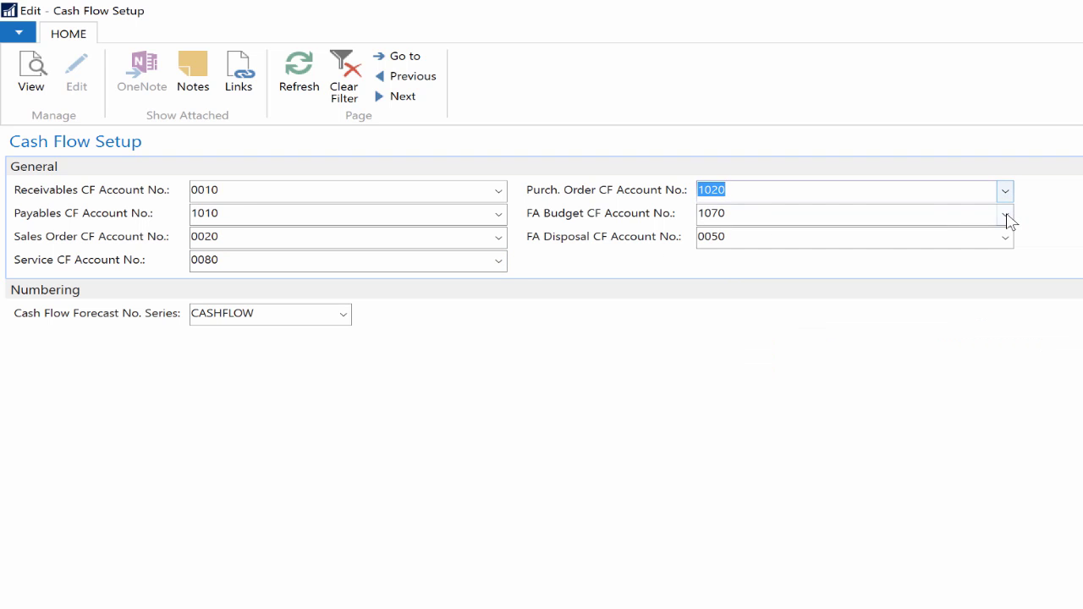
click(1008, 216)
click(1007, 217)
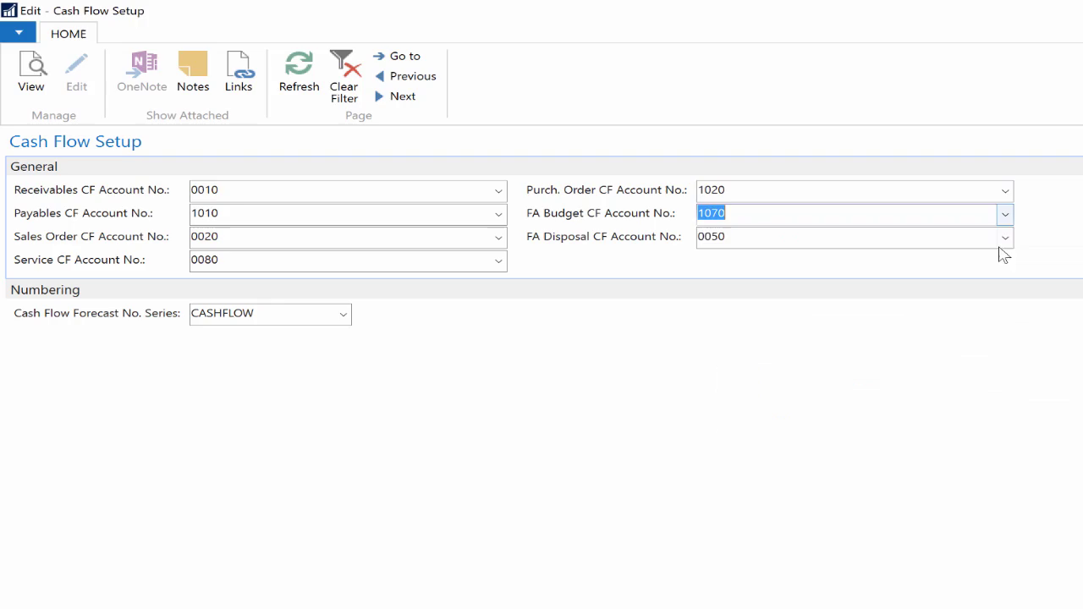
click(1006, 242)
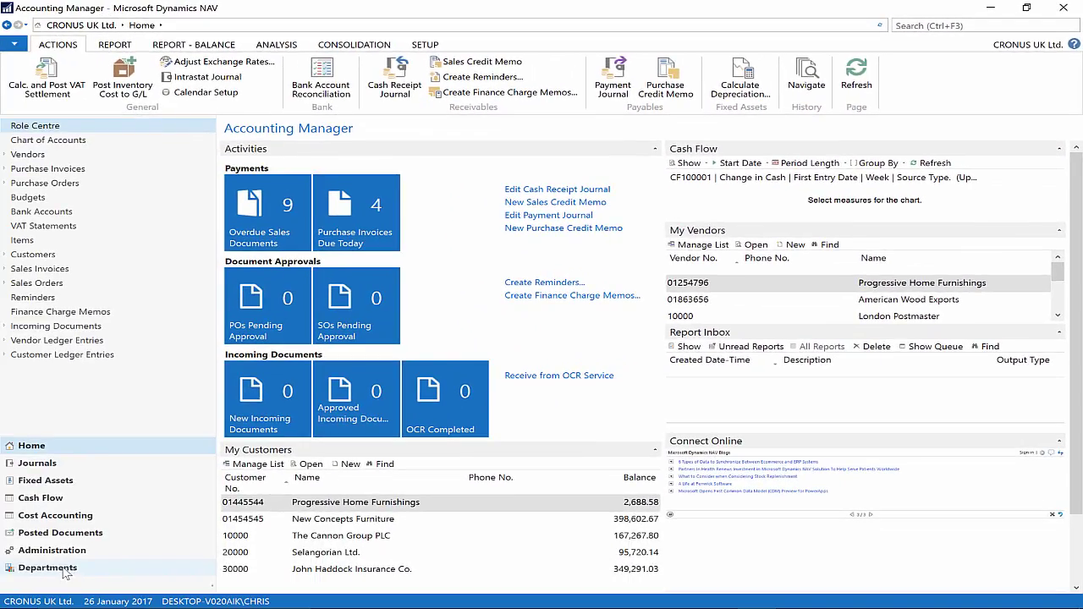
Step: Open the Cash Flow Forecasts list in the Financial Management department's Cash Flow area
click(47, 568)
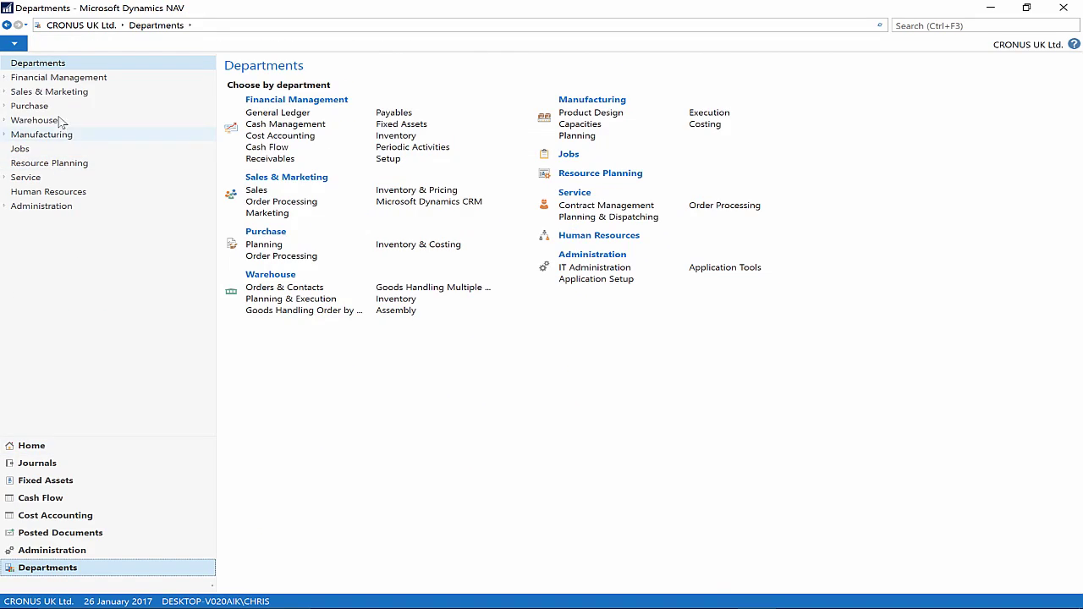
click(42, 77)
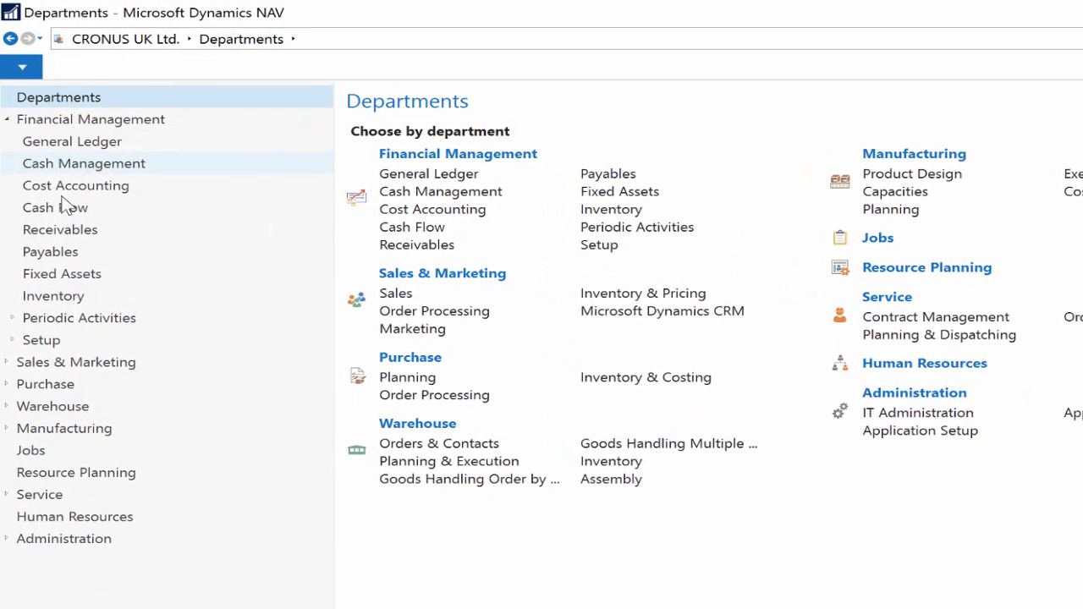
click(65, 208)
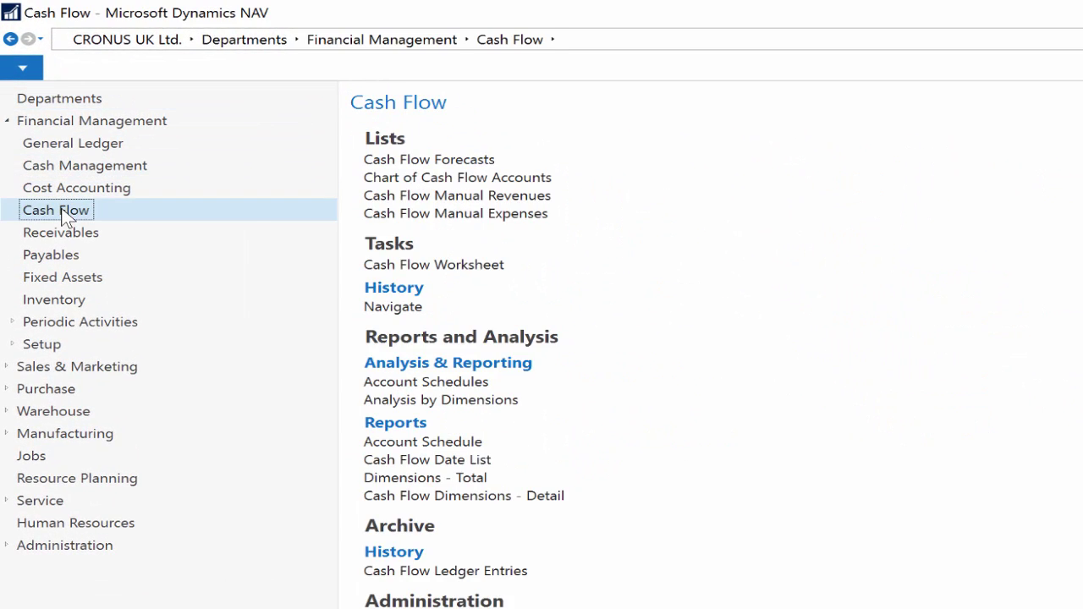
click(447, 161)
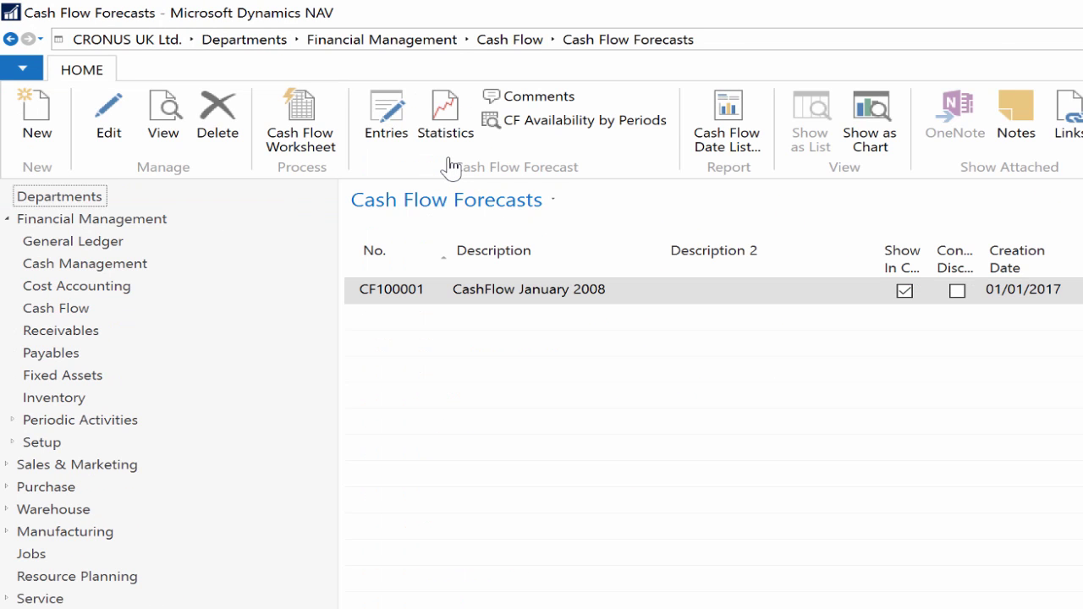
Step: Create a new cash flow forecast with the description "Cash flow forecast 2017"
click(35, 135)
click(460, 254)
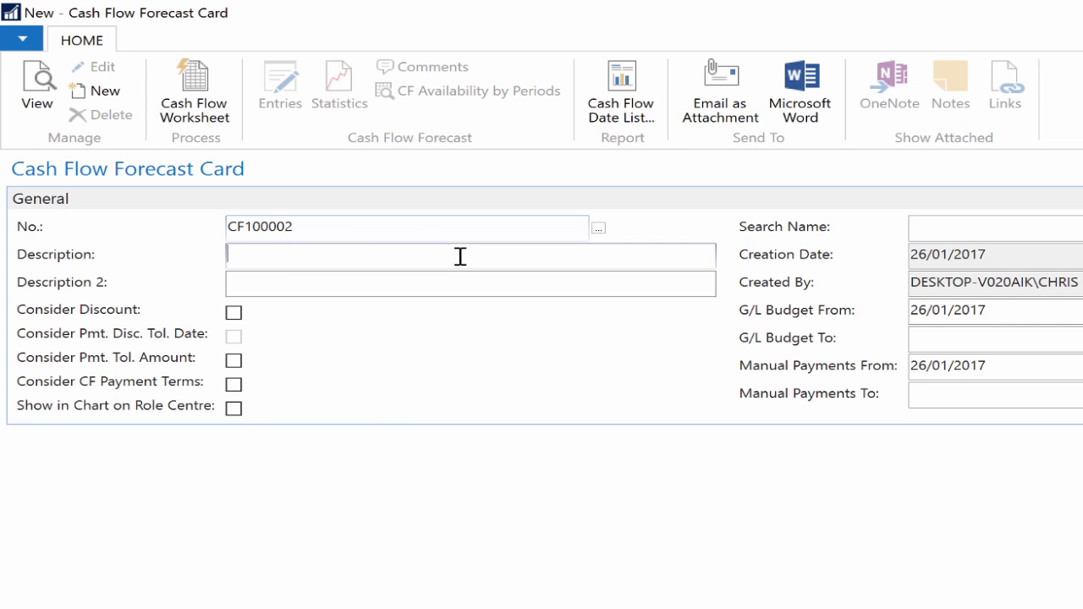
text(Cash flow forecast 2017)
key(Tab)
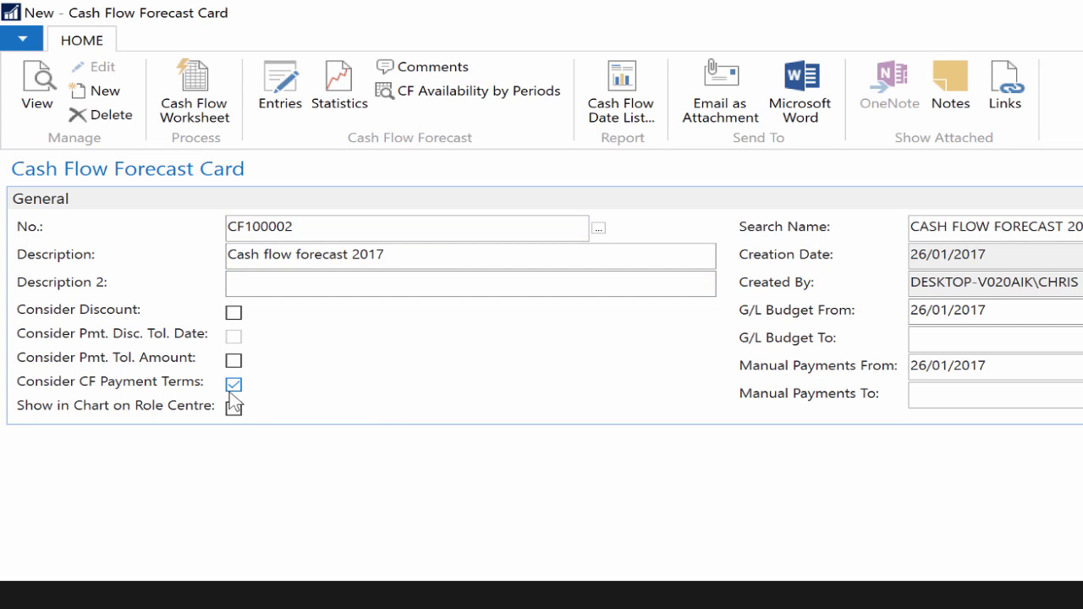
Step: Enable Consider CF Payment Terms and Show in Chart on Role Centre for the new cash flow forecast
click(235, 384)
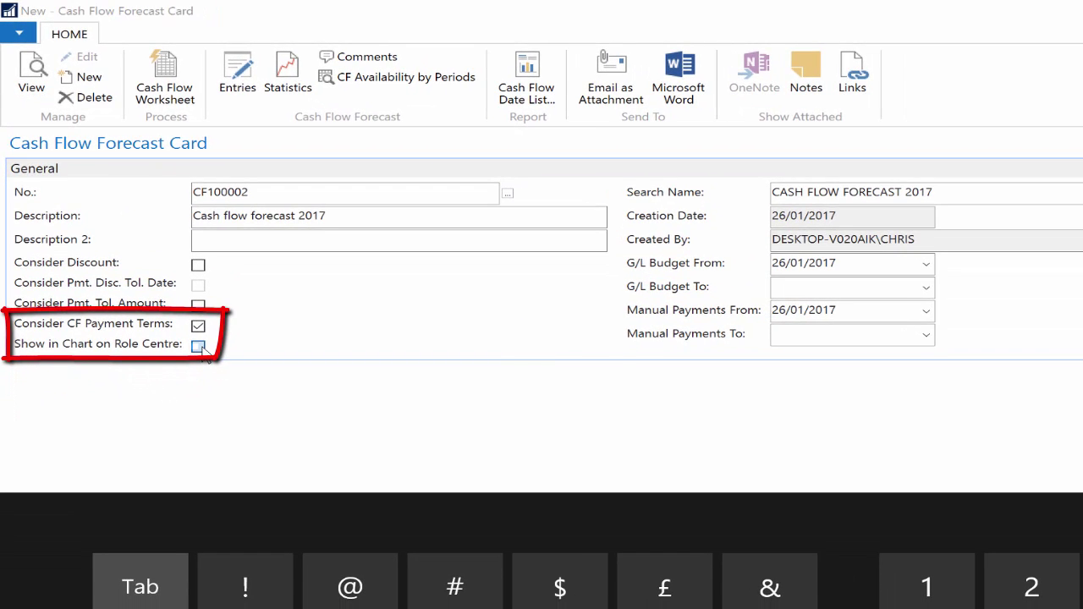
click(231, 403)
click(811, 440)
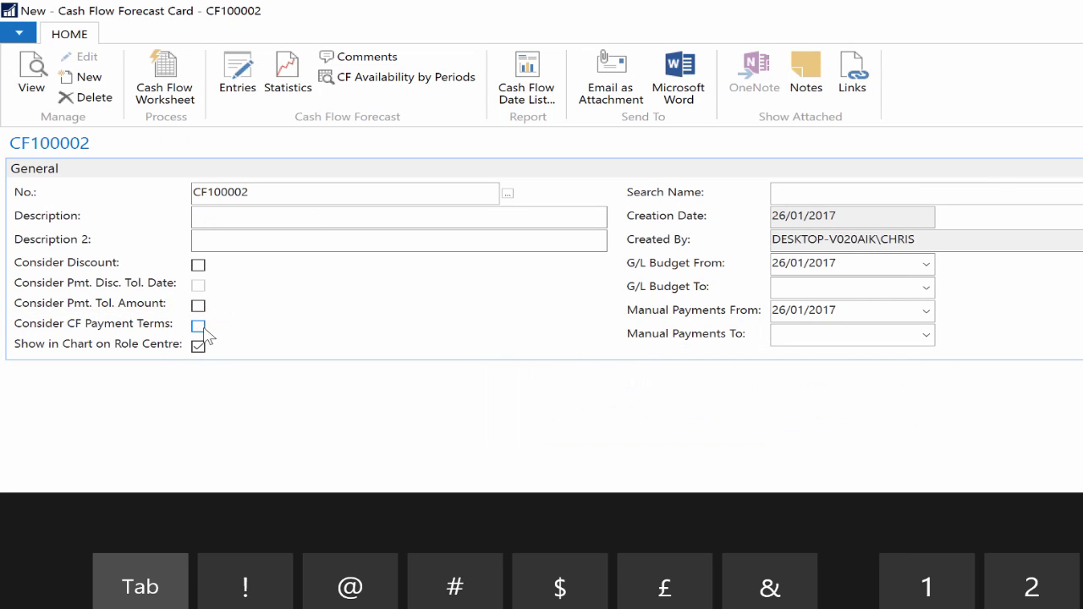
Step: Set the forecast's description to "Cash flow forecast 2017" and enable Consider Discount
click(256, 217)
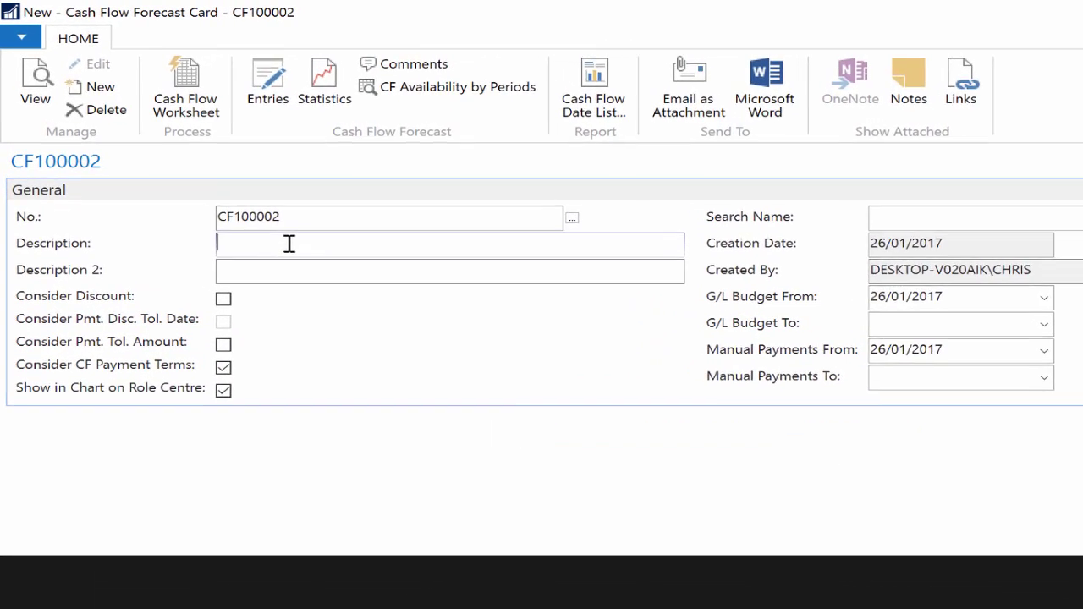
text(Cash)
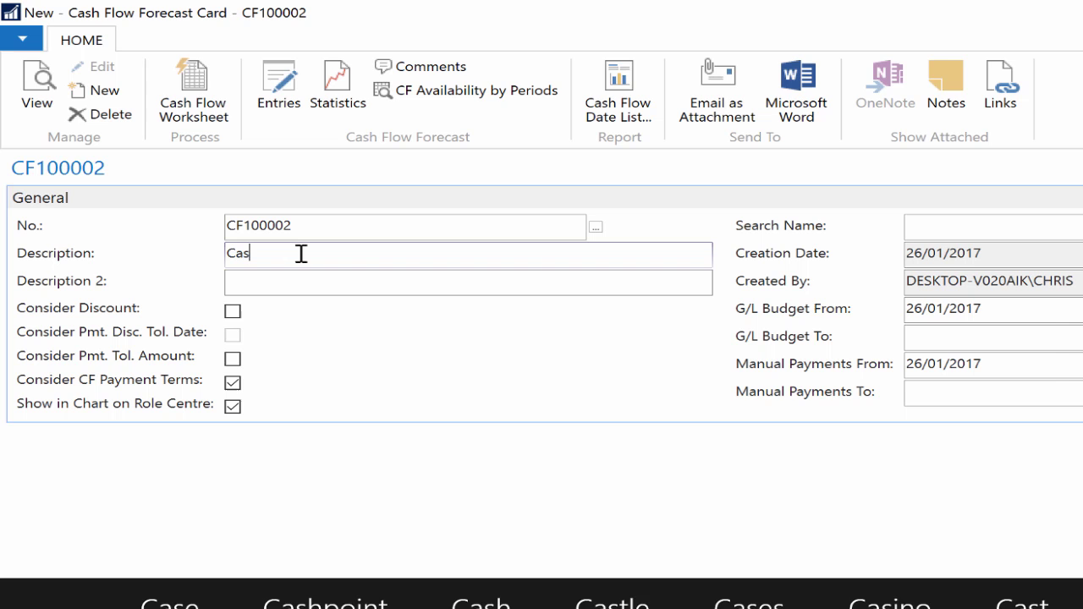
text( flow forecast 2017)
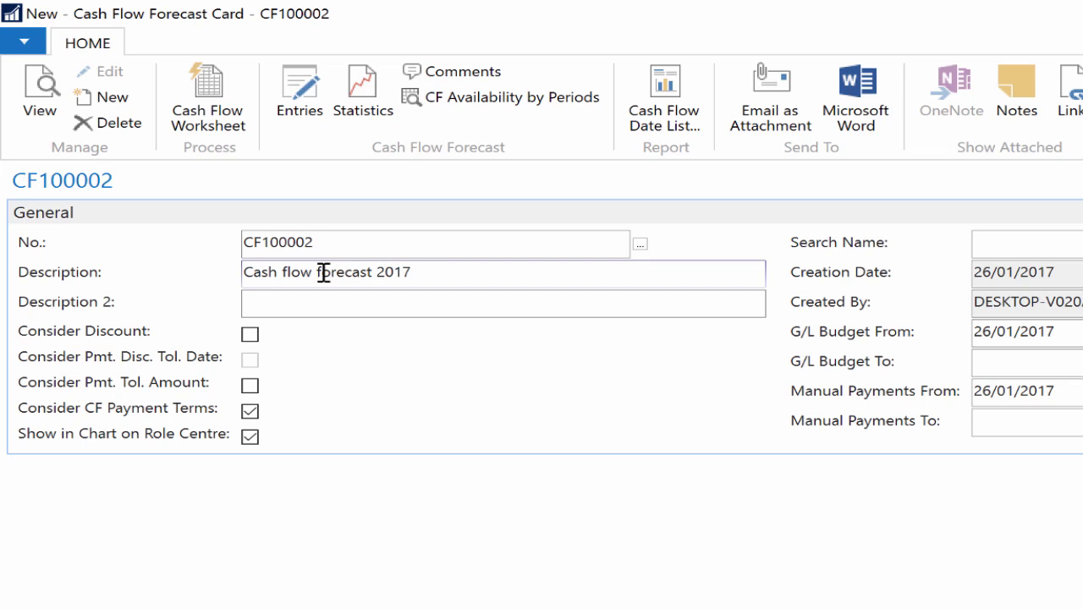
click(360, 303)
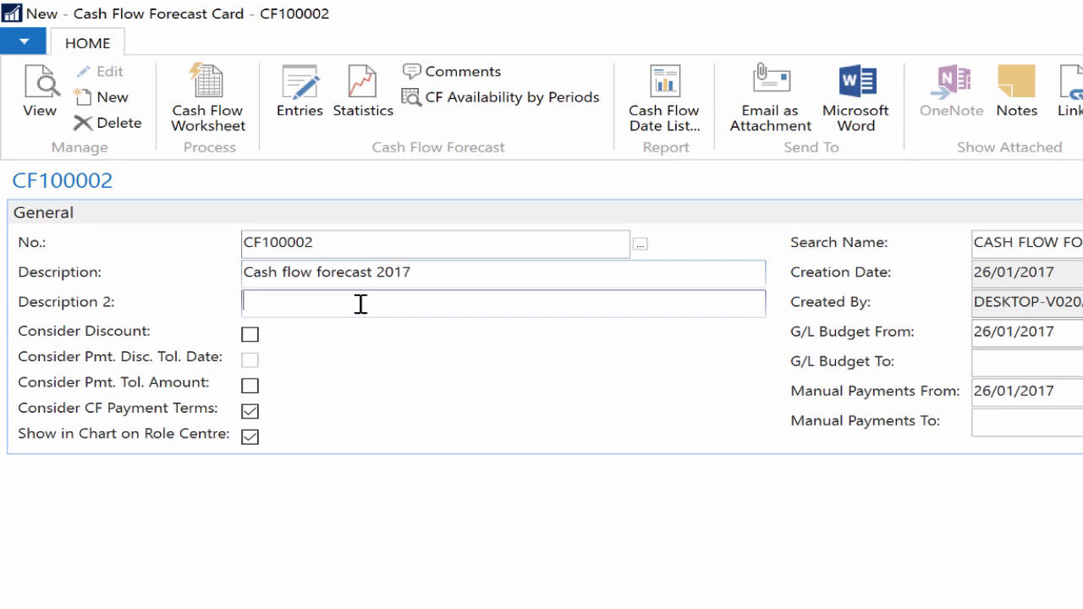
click(250, 335)
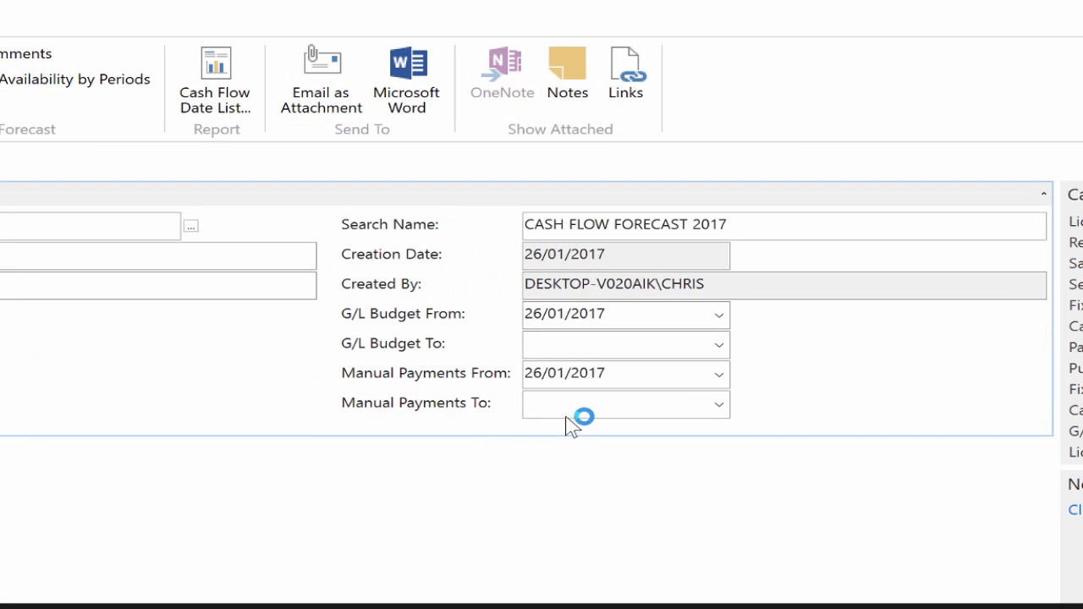
Step: Set the forecast's manual payments period from 01/01/2017 to 31/12/2017
click(722, 377)
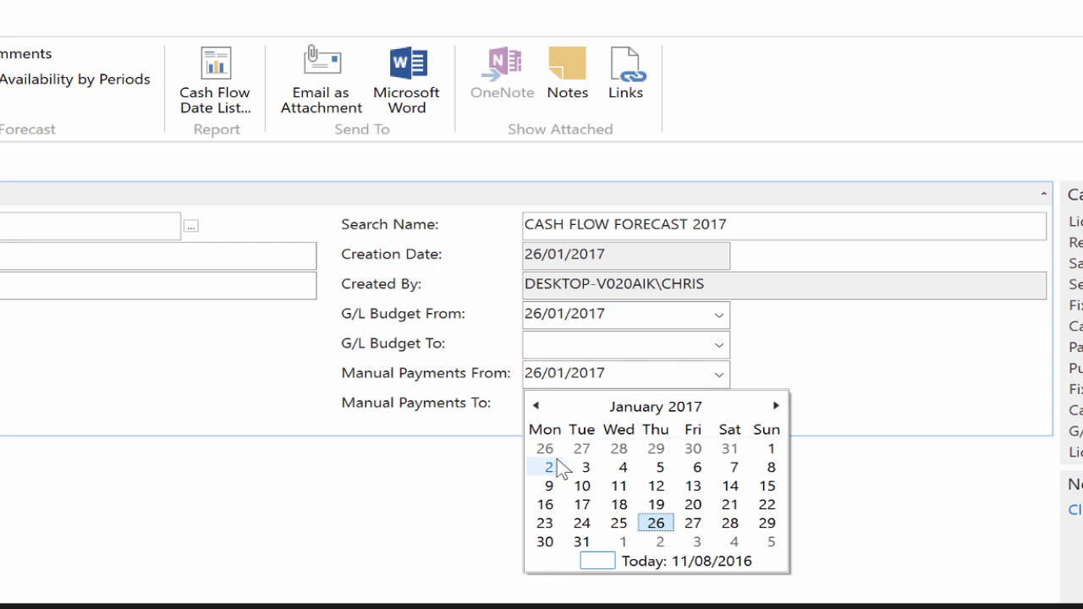
click(770, 448)
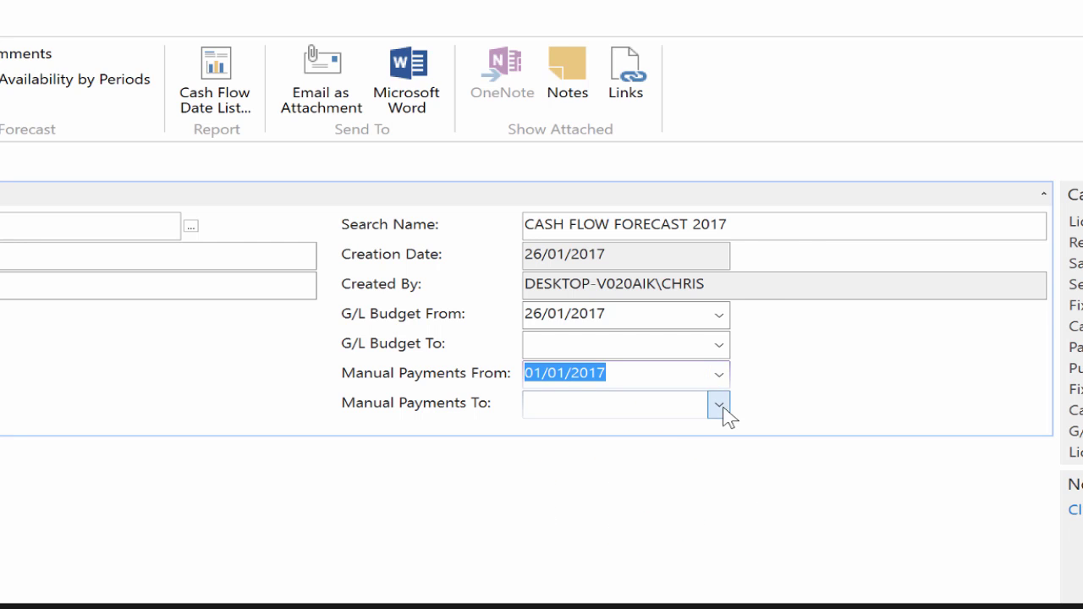
click(718, 404)
click(774, 437)
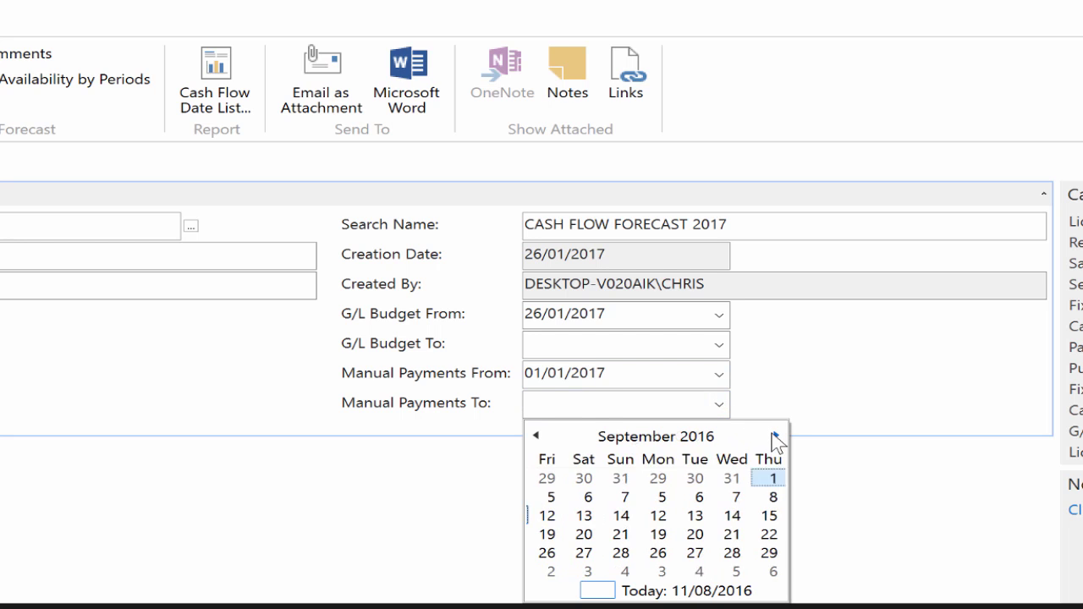
click(775, 437)
click(774, 437)
click(775, 437)
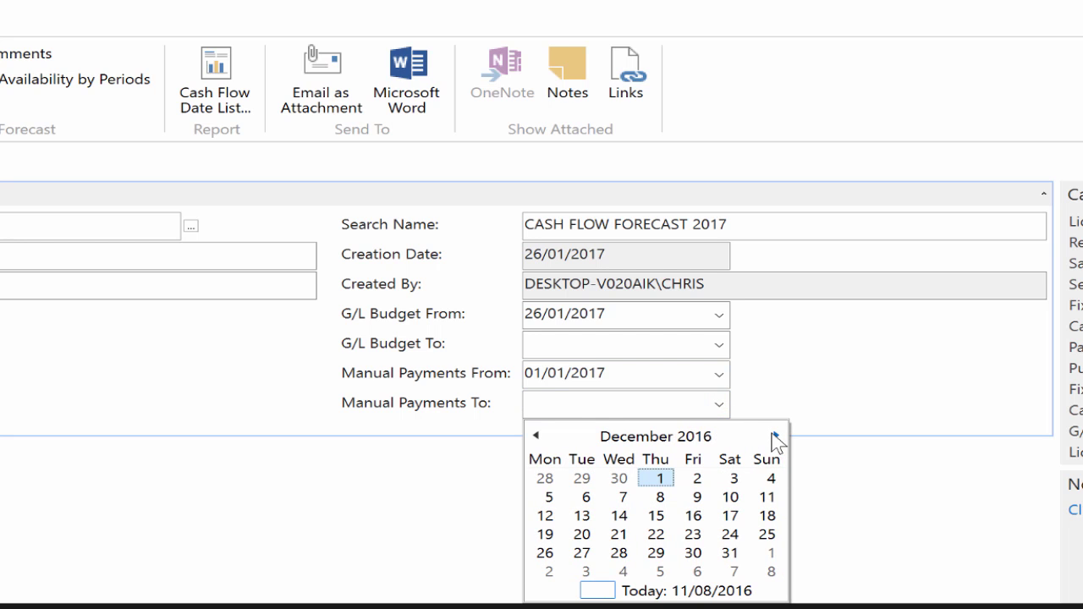
click(729, 555)
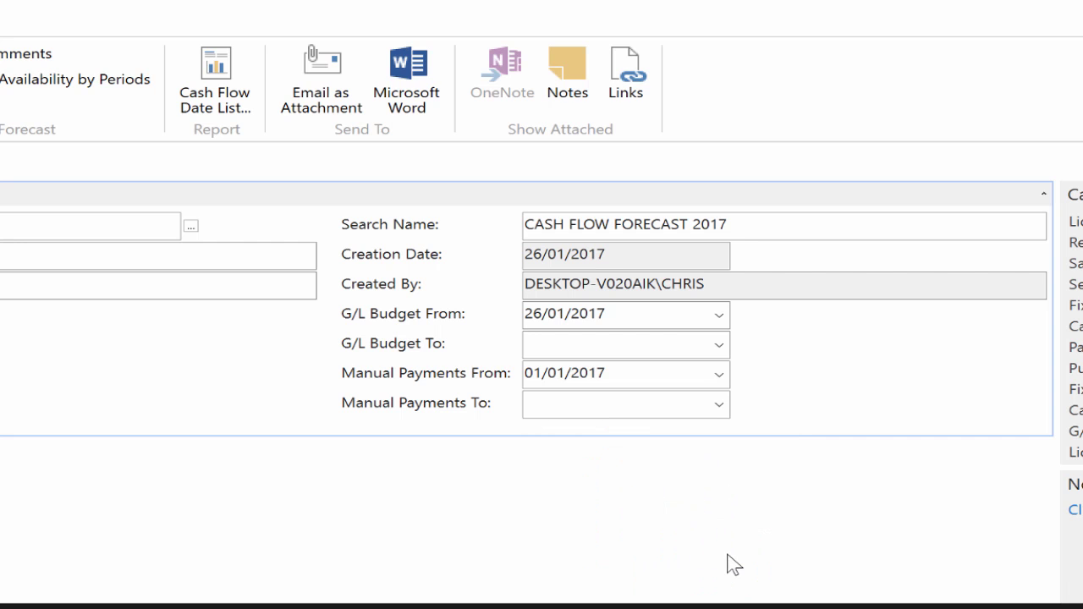
click(639, 402)
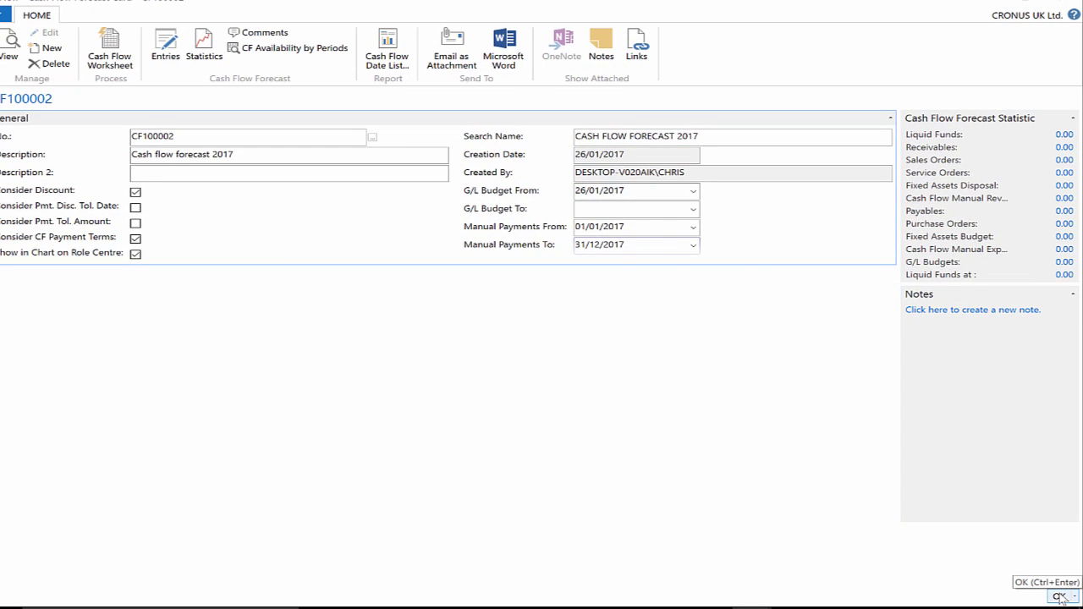
Step: Accept and close the forecast card, and widen the Show In Chart on Role Centre column in the forecasts list
click(1061, 597)
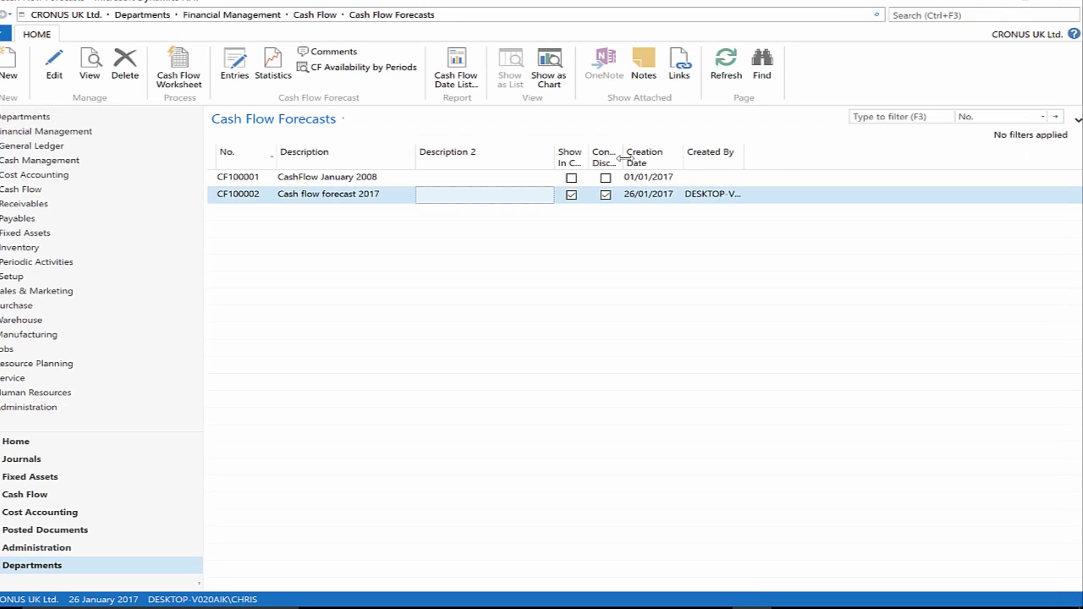
drag(584, 158, 695, 153)
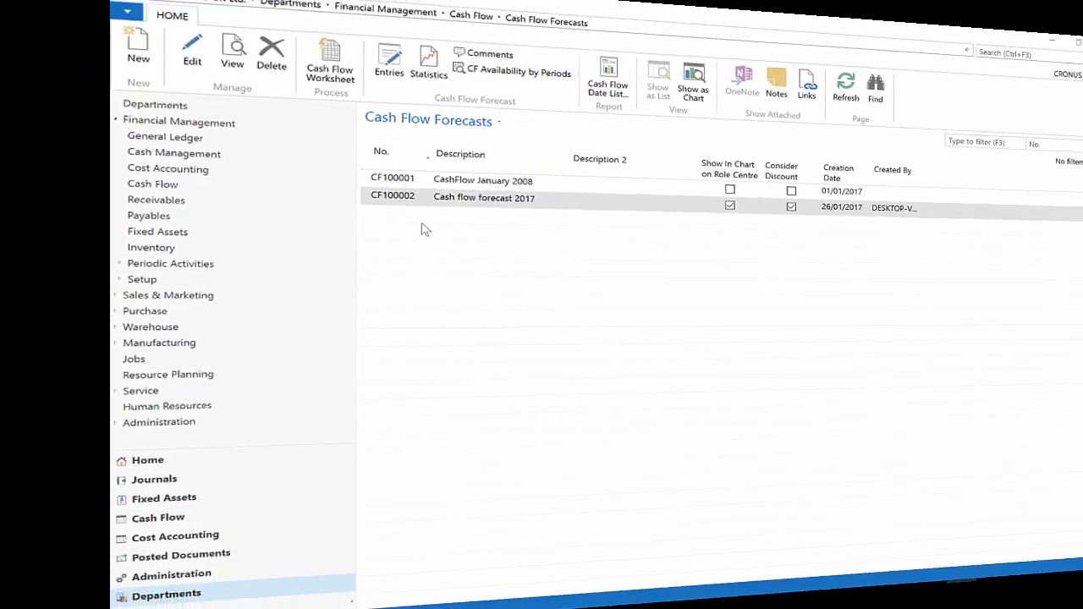
Step: Open Cash Flow Manual Revenues in the Cash Flow area and review the Financial Assets and Private Investments amounts
click(59, 321)
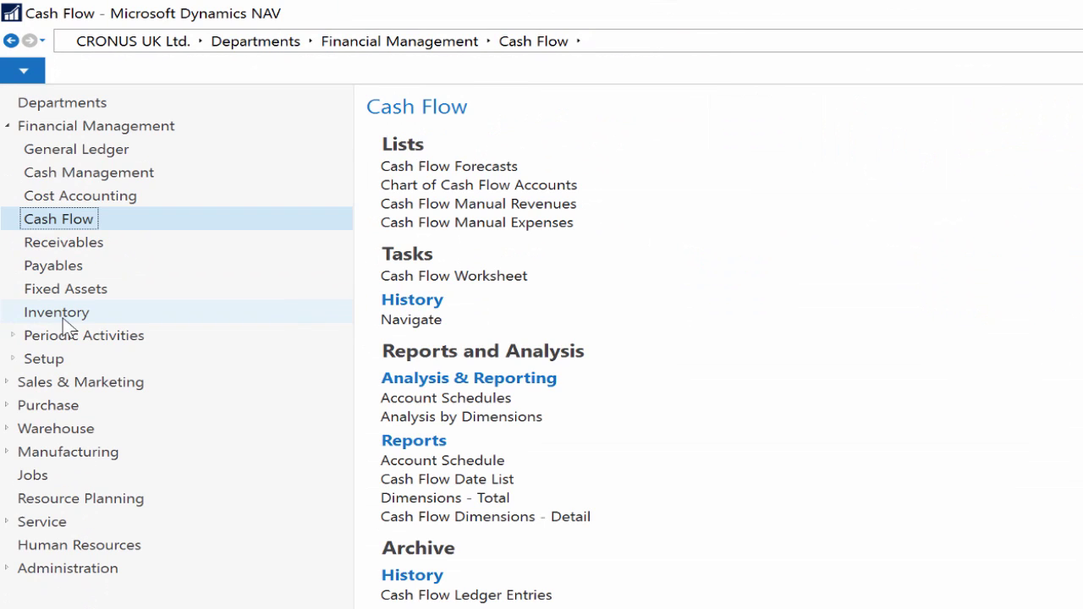
click(516, 206)
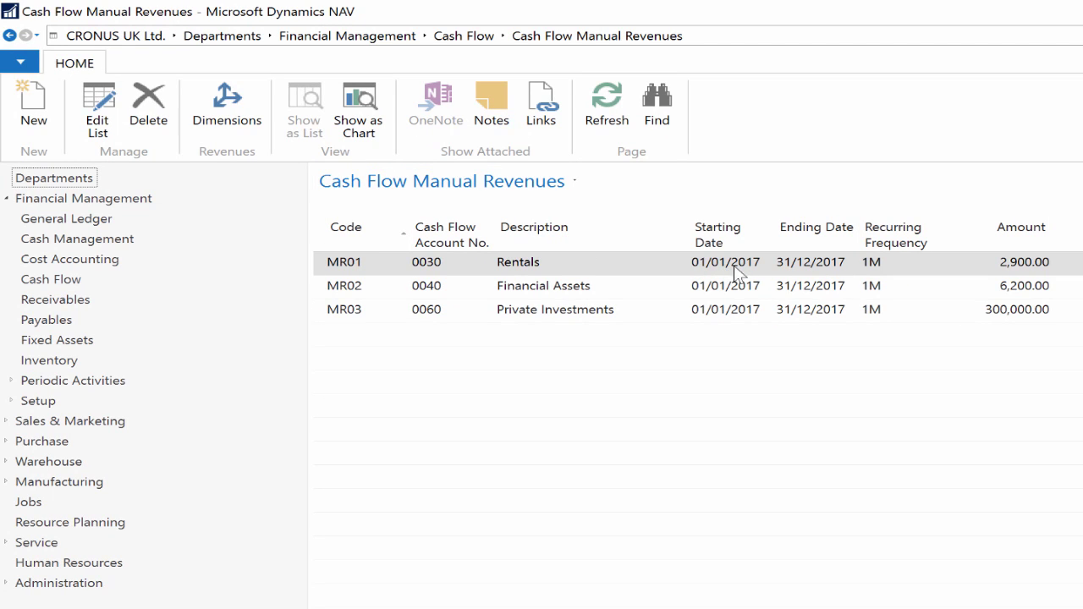
click(1033, 288)
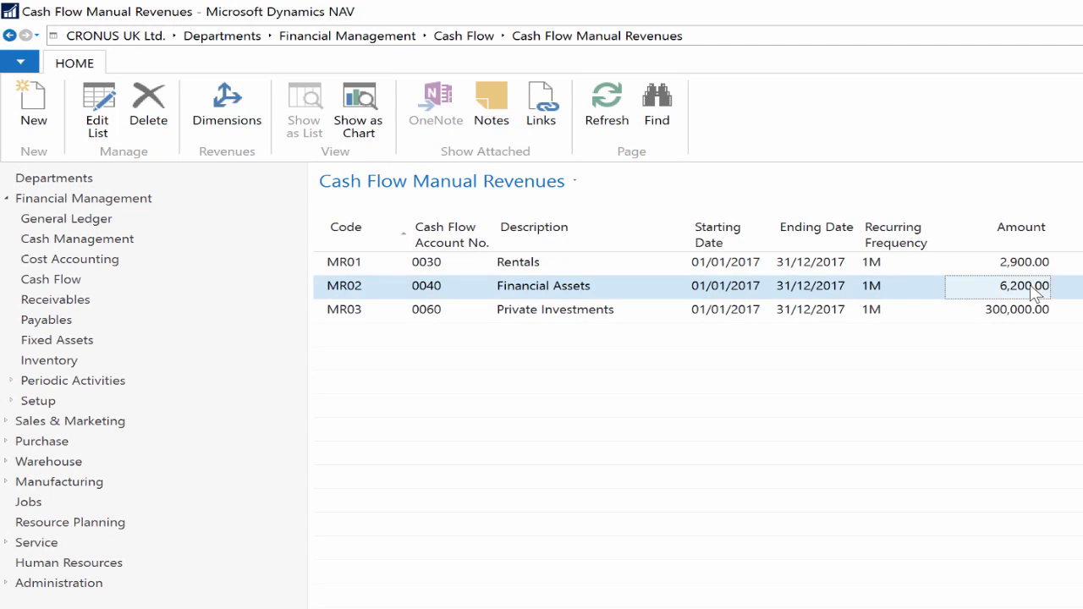
click(1024, 312)
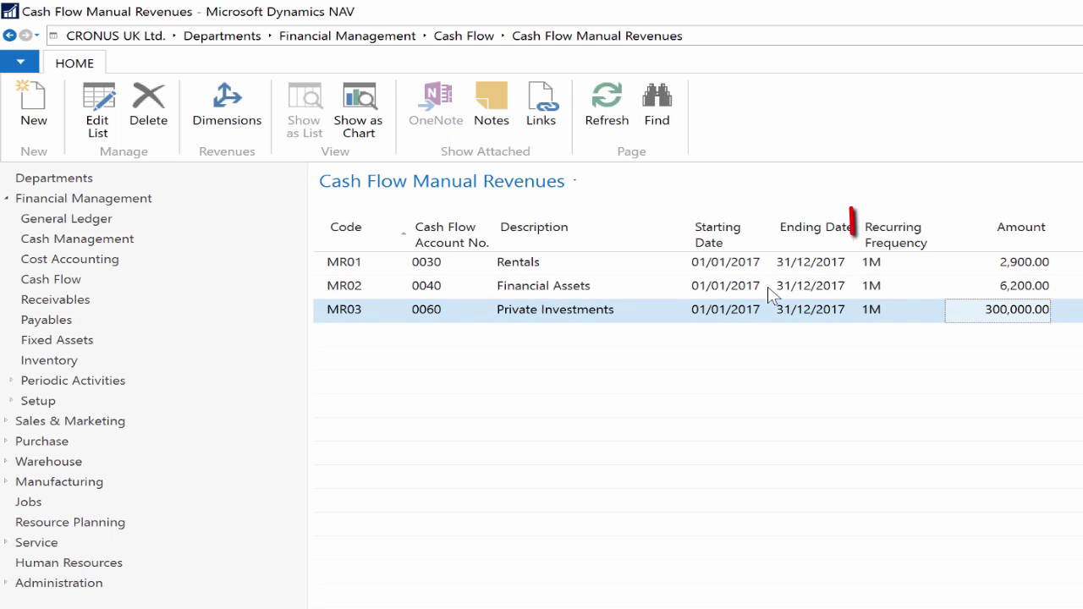
Step: Open Cash Flow Manual Expenses in the Cash Flow area and review the Running costs and Finance Costs amounts
click(61, 281)
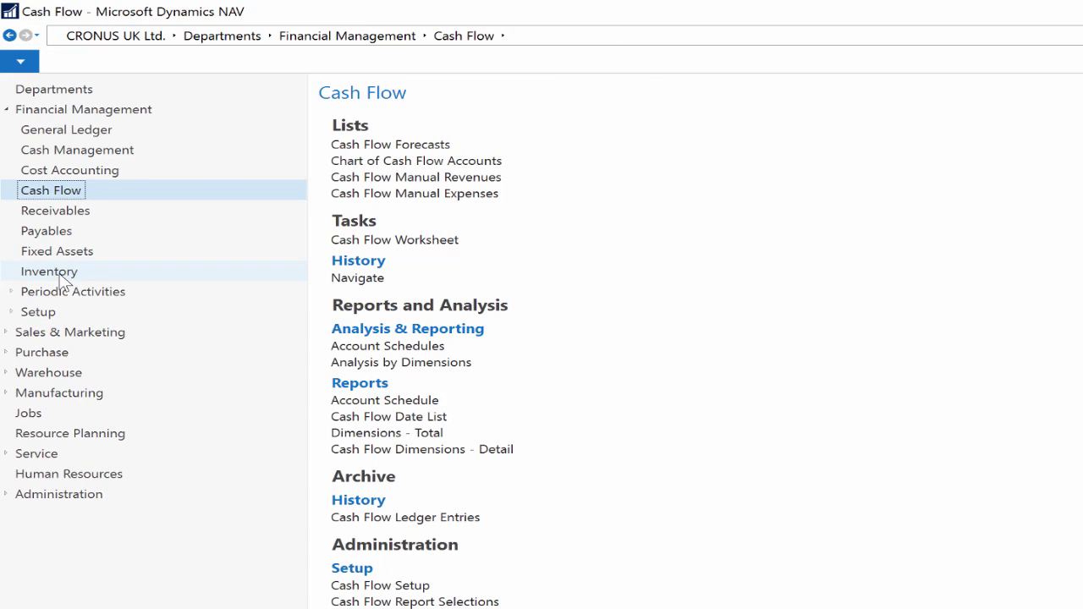
click(457, 195)
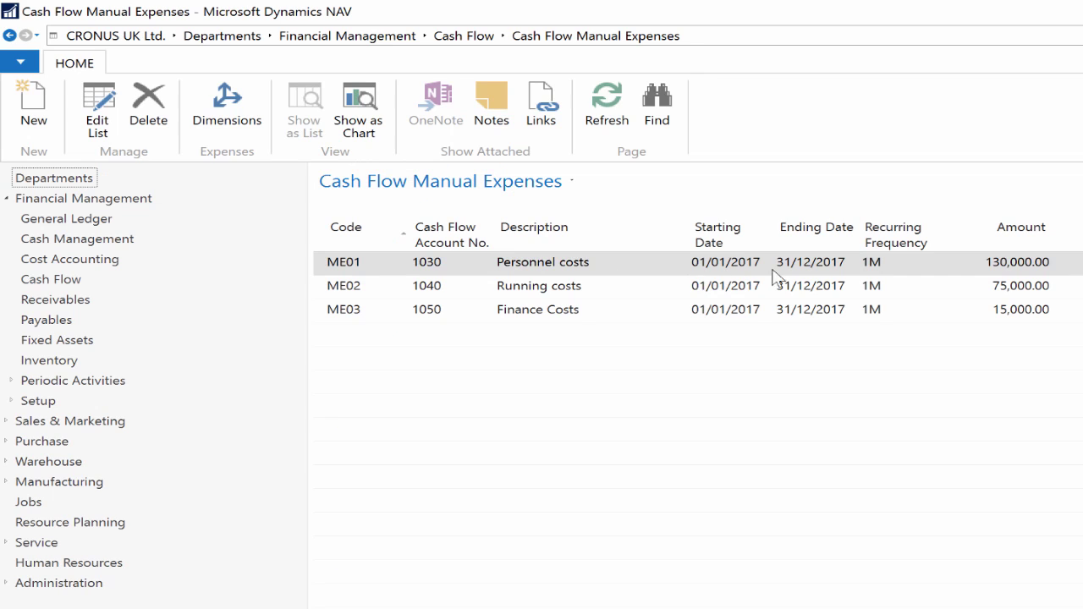
click(1018, 290)
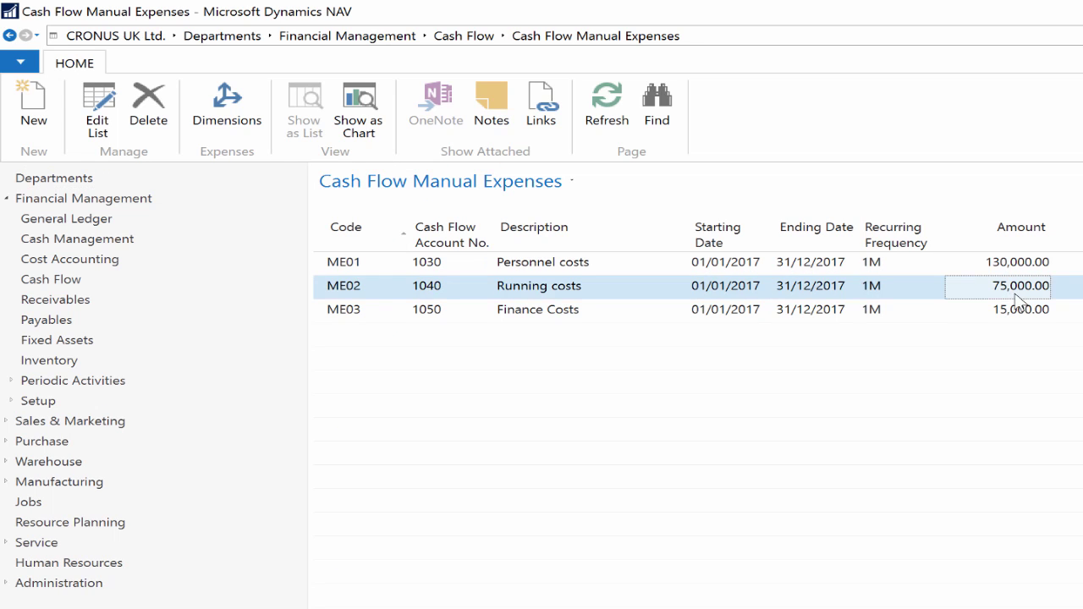
click(1016, 309)
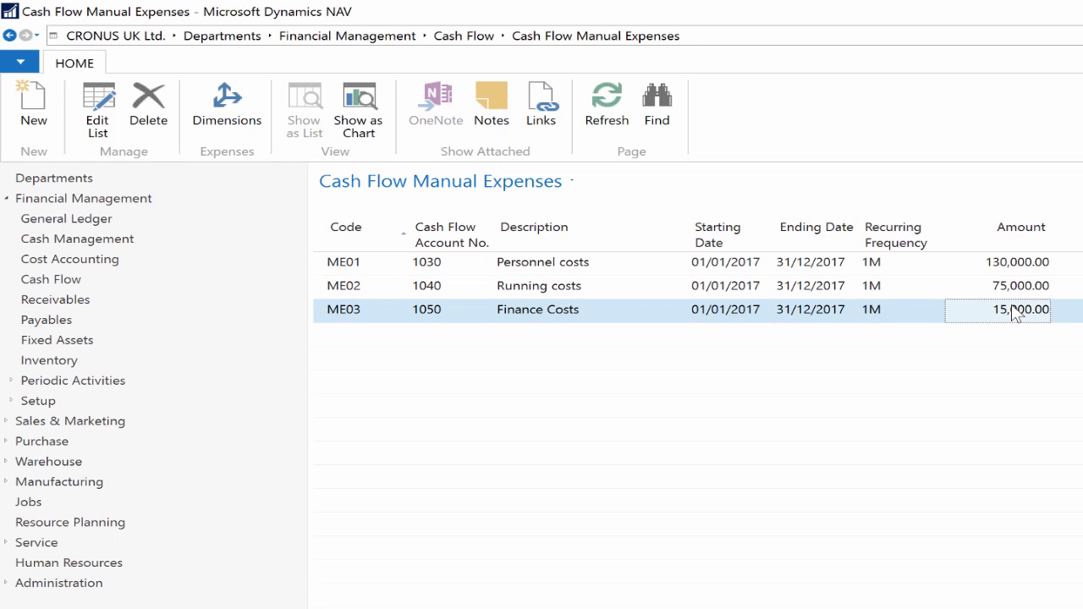
Step: Add a new manual expense line with the code ME04
click(34, 109)
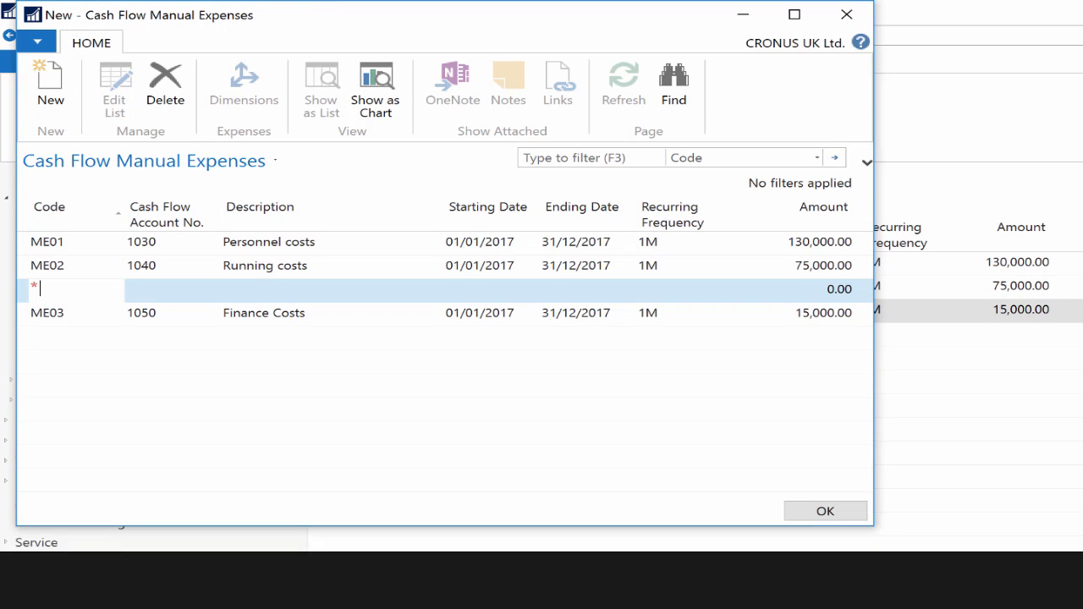
text(m)
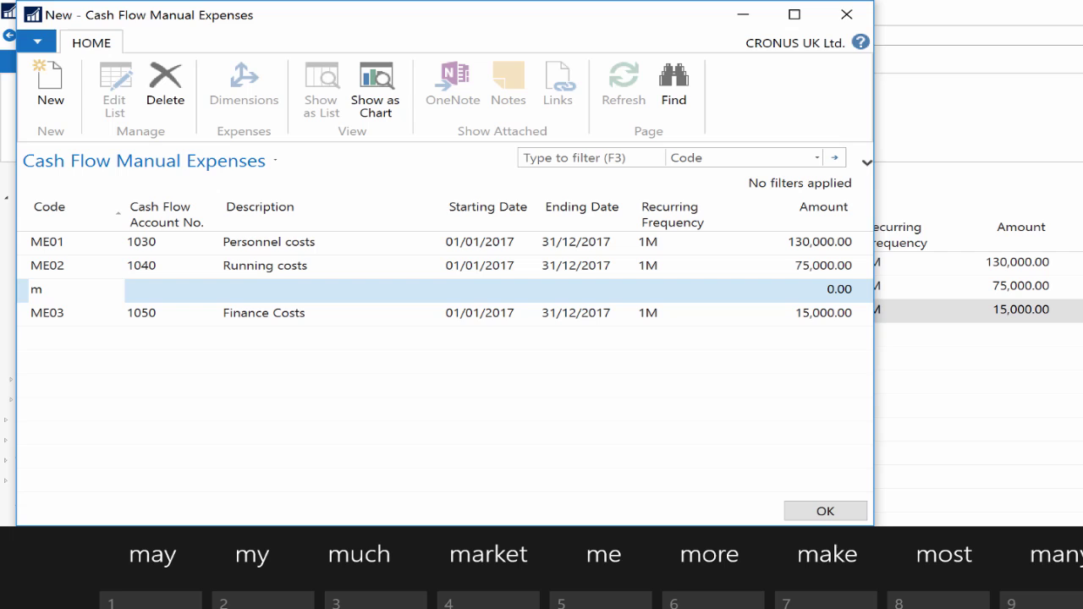
text(e)
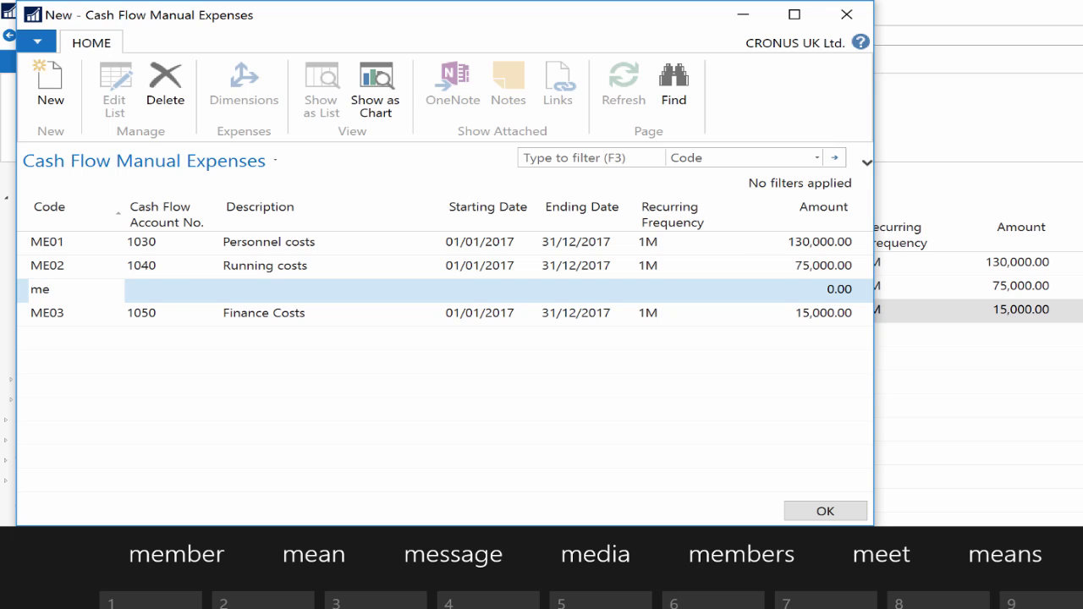
text(04)
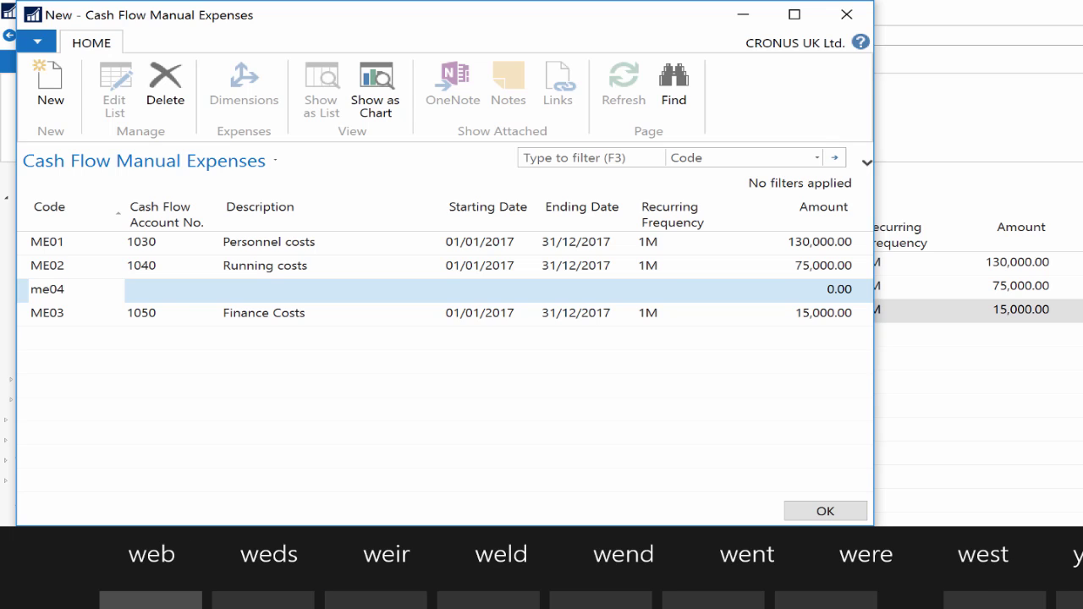
key(Tab)
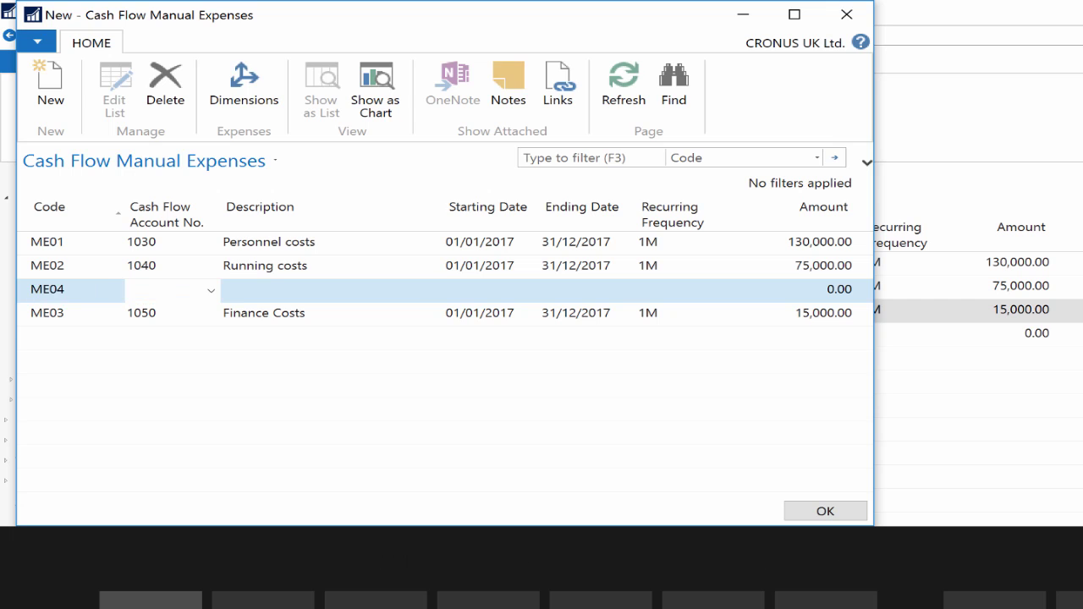
Step: Assign cash flow account 1110, Other expenses, to manual expense line ME04
click(210, 290)
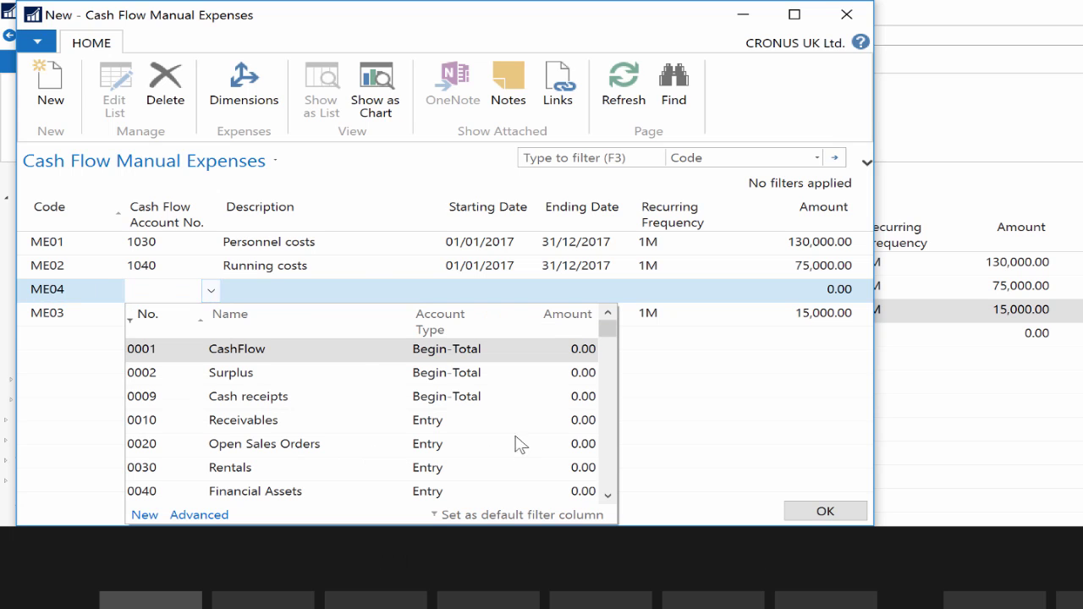
drag(607, 326, 611, 428)
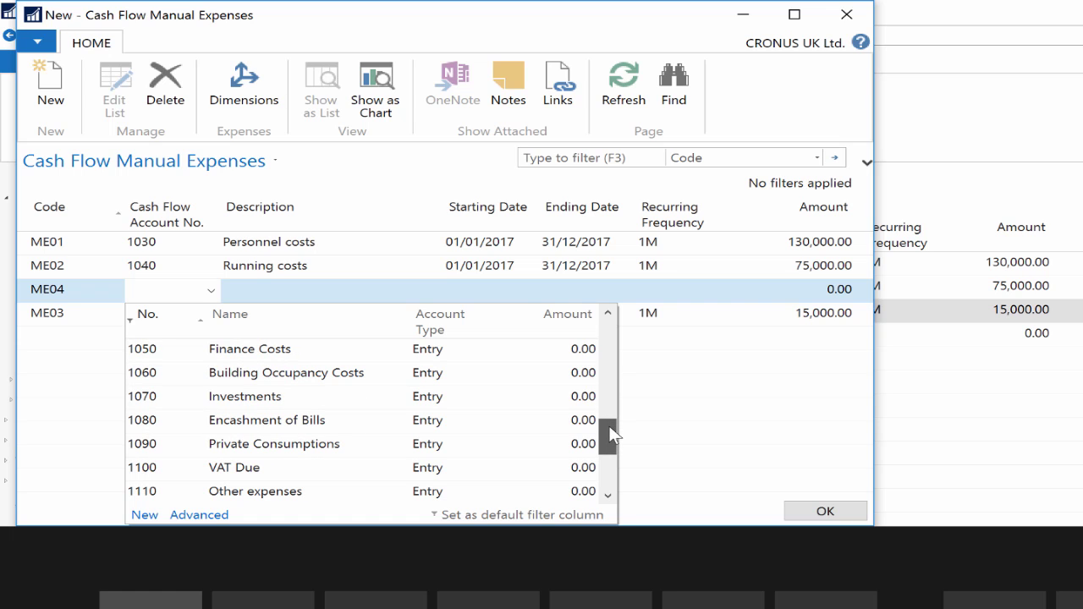
drag(613, 436, 608, 461)
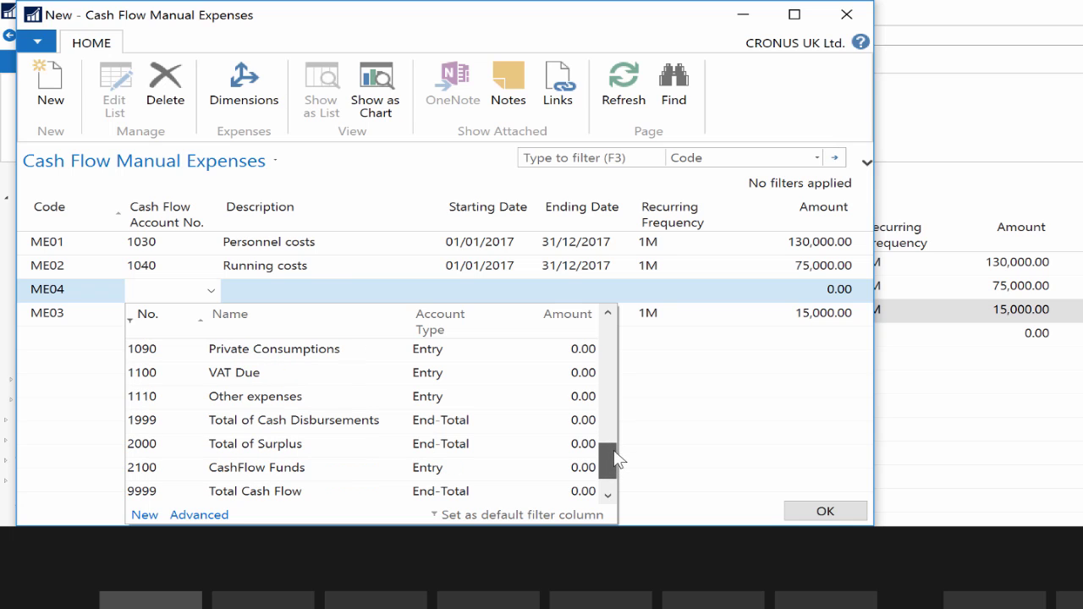
click(281, 398)
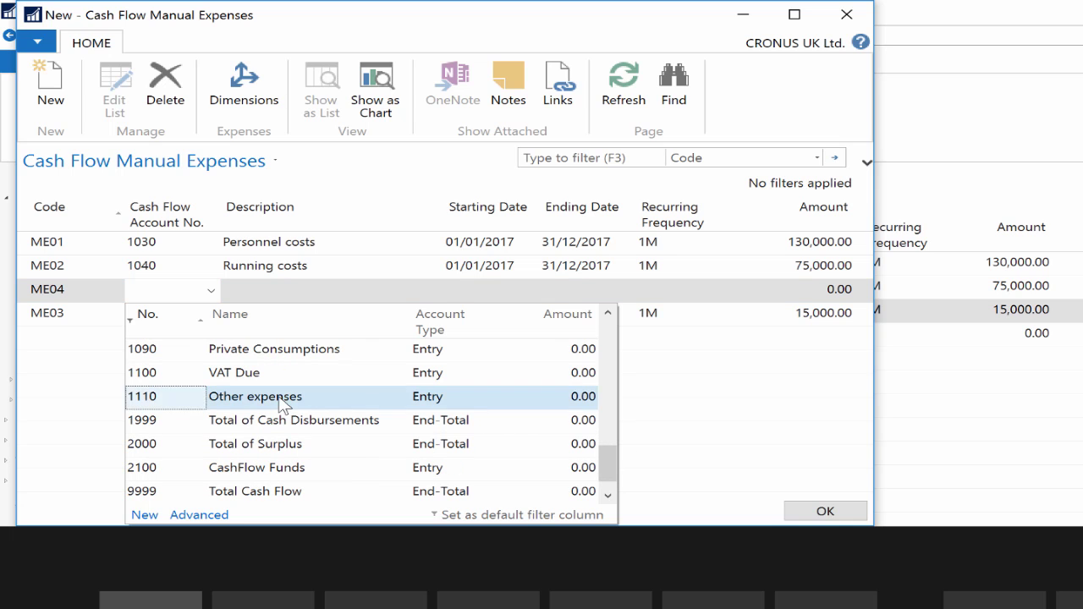
click(313, 295)
Step: Set line ME04's starting date to 01/01/2017 and its ending date to 31/12/2017
click(505, 290)
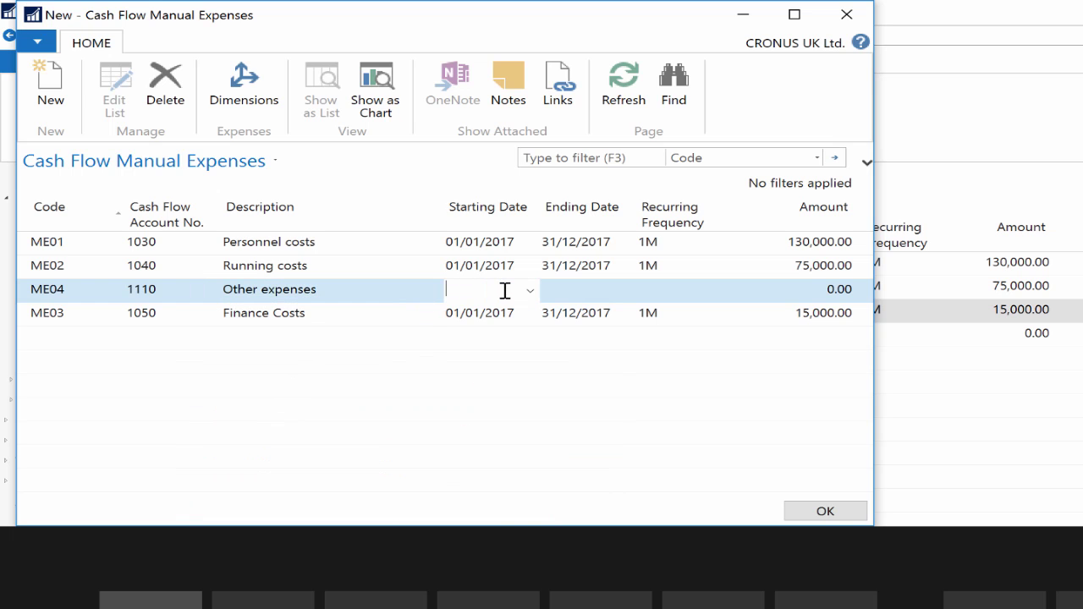
click(528, 291)
click(648, 353)
click(588, 299)
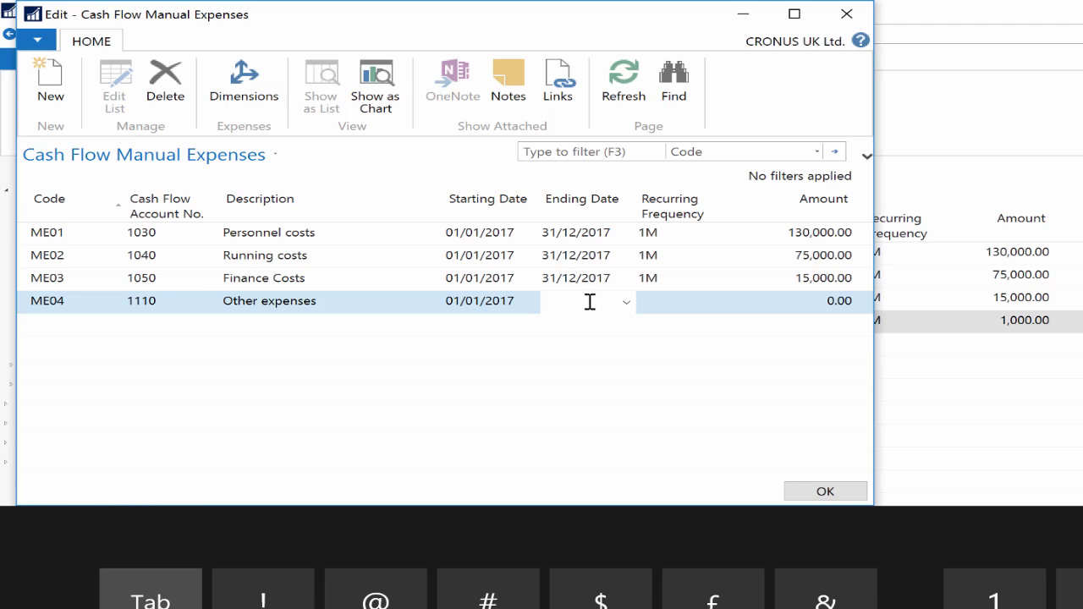
text(311217)
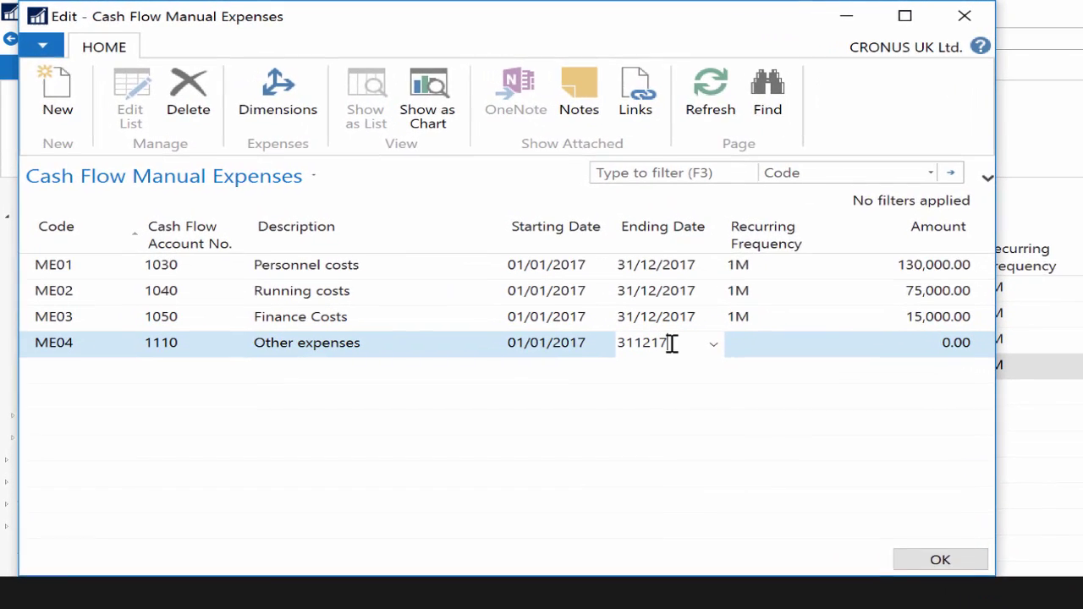
Step: Set manual expense line ME04's recurring frequency to 3M and its amount to 1000, and finish editing the manual expenses
key(Tab)
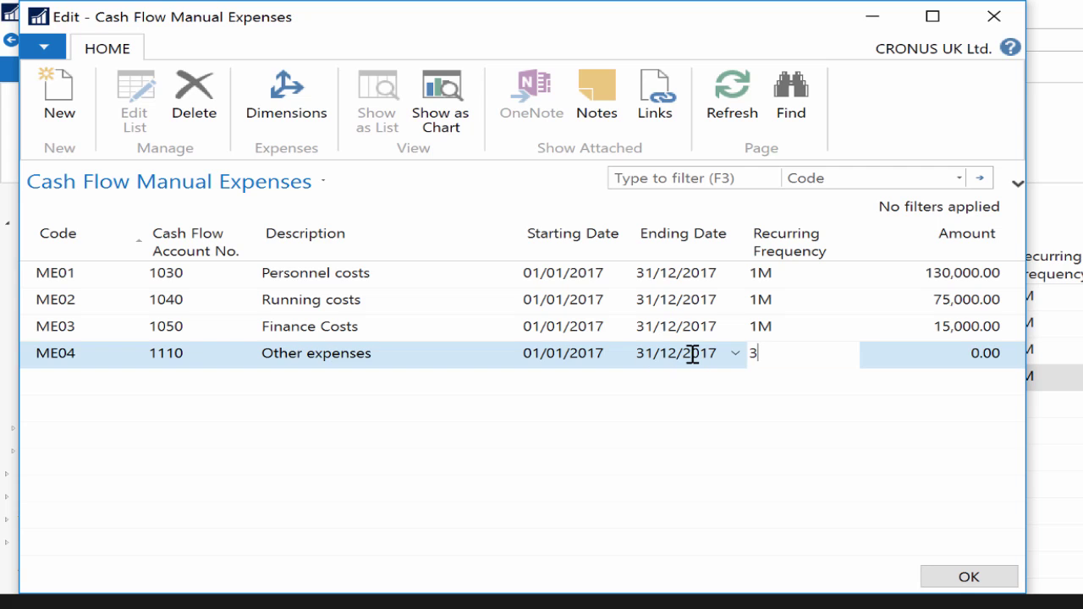
text(3m)
key(Tab)
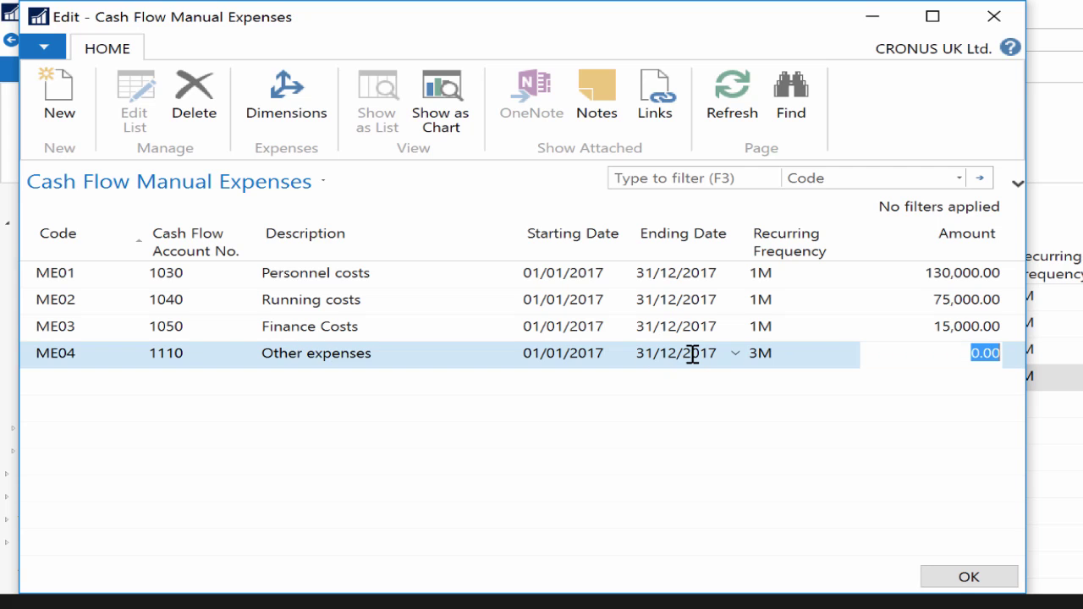
text(1000)
click(982, 582)
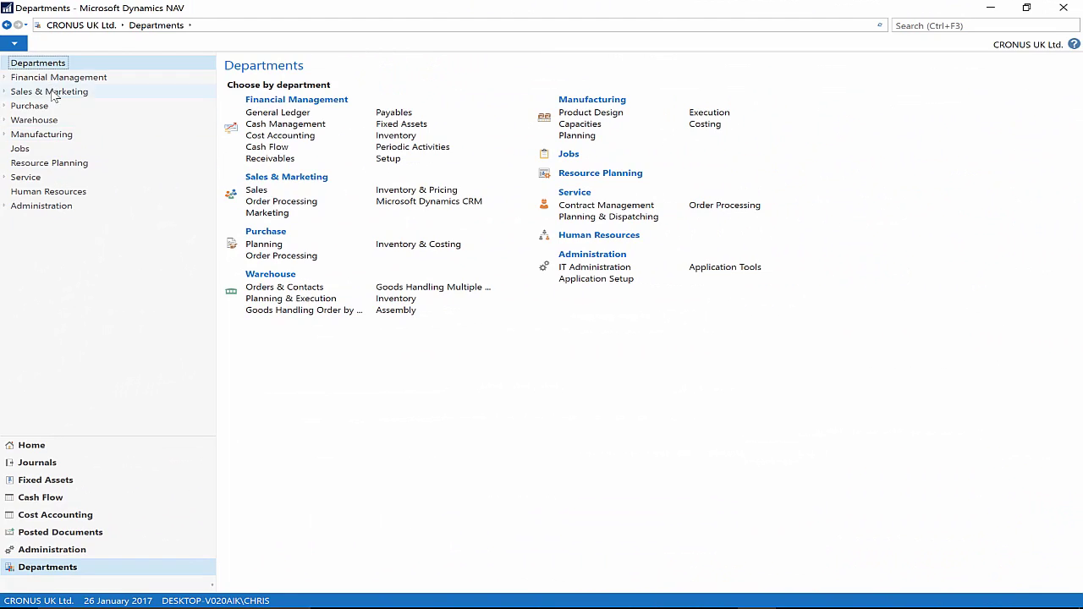
Step: Open the customer card for The Cannon Group PLC from the Sales customer list
click(52, 93)
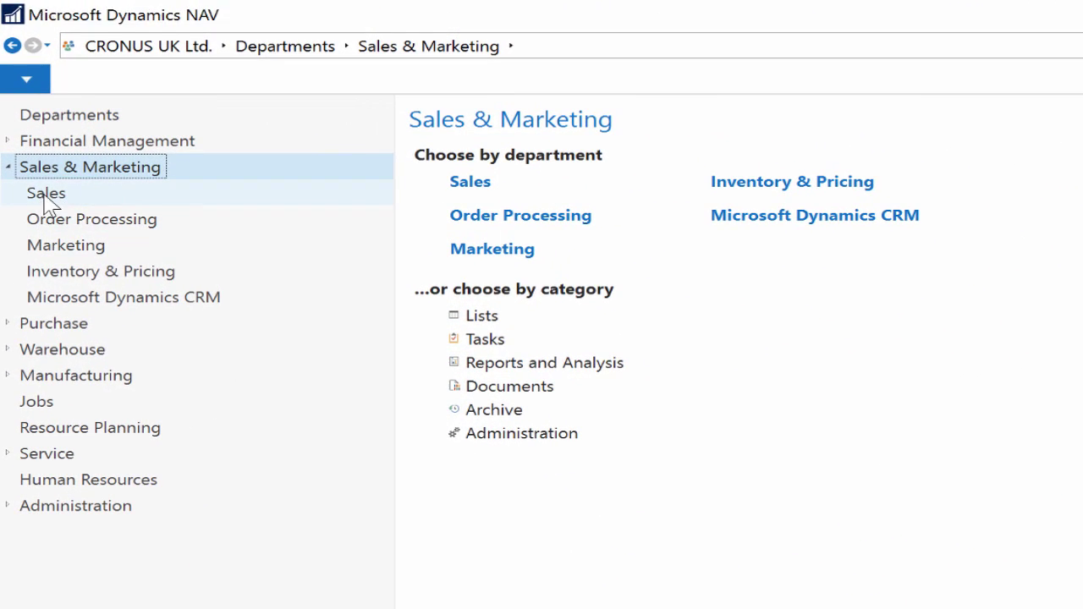
click(44, 195)
click(466, 219)
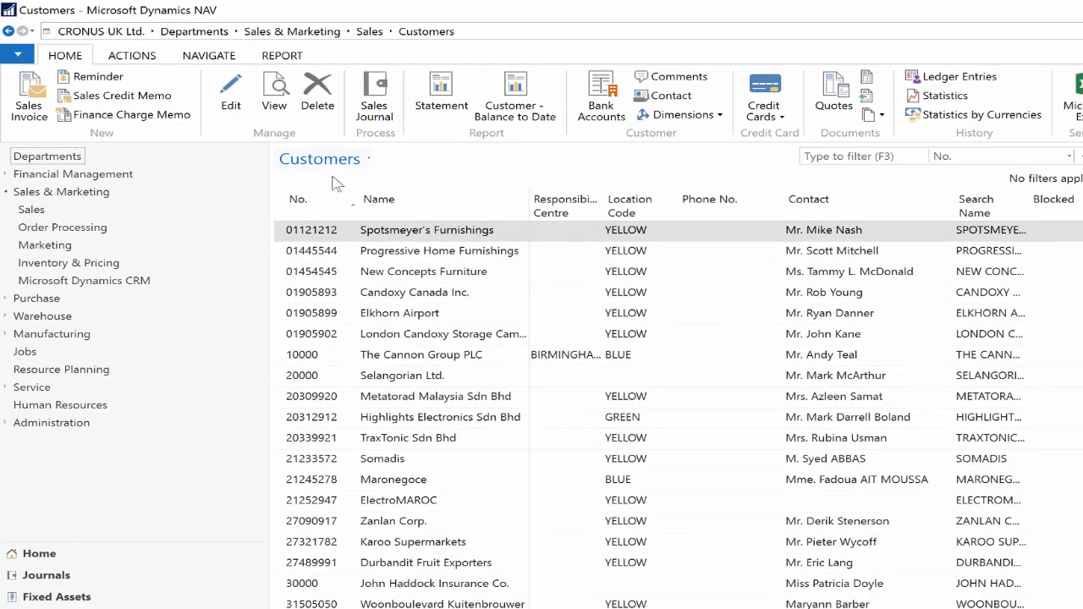
click(414, 359)
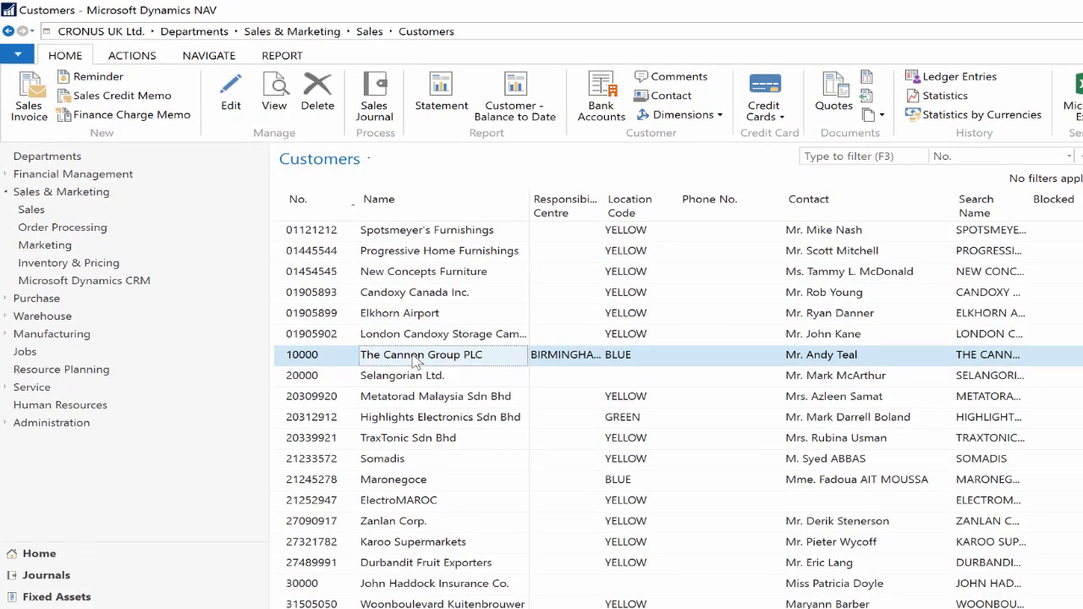
click(274, 97)
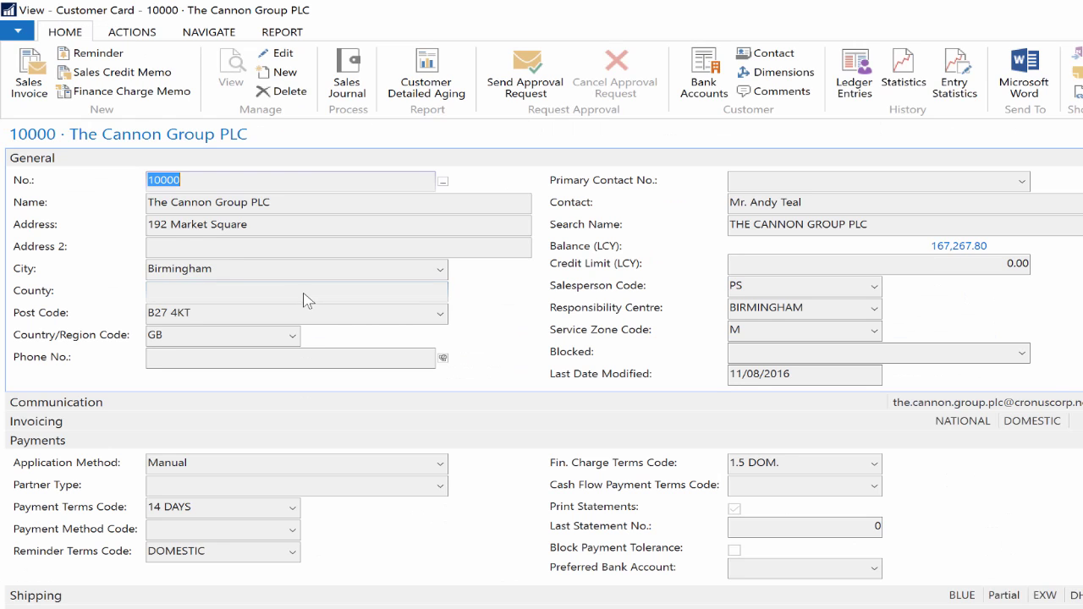
Step: Examine the January 2017 customer ledger entries behind The Cannon Group PLC's balance
click(960, 246)
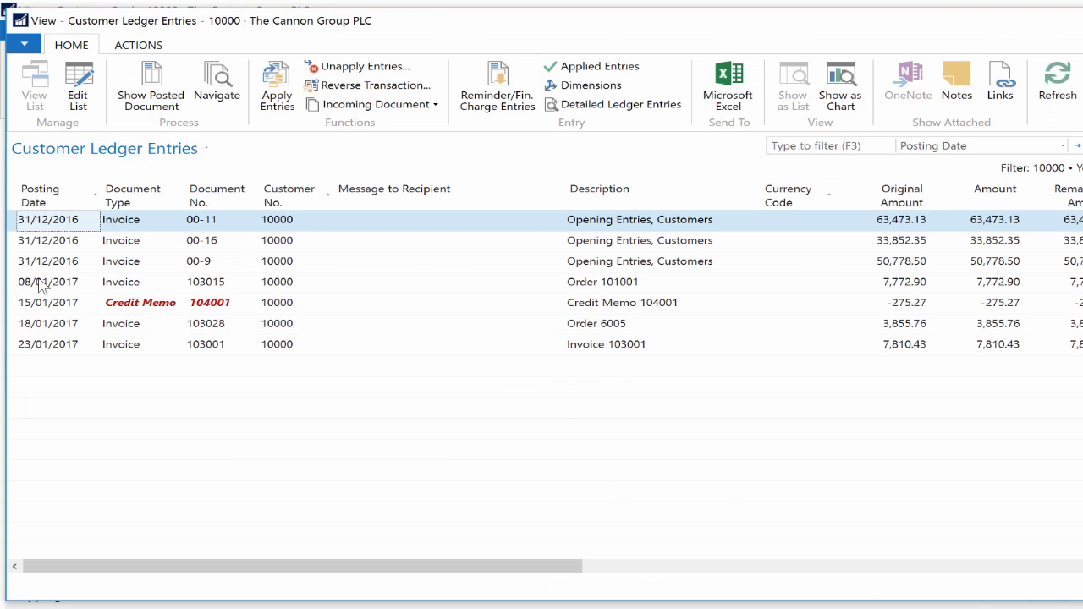
drag(41, 285, 59, 347)
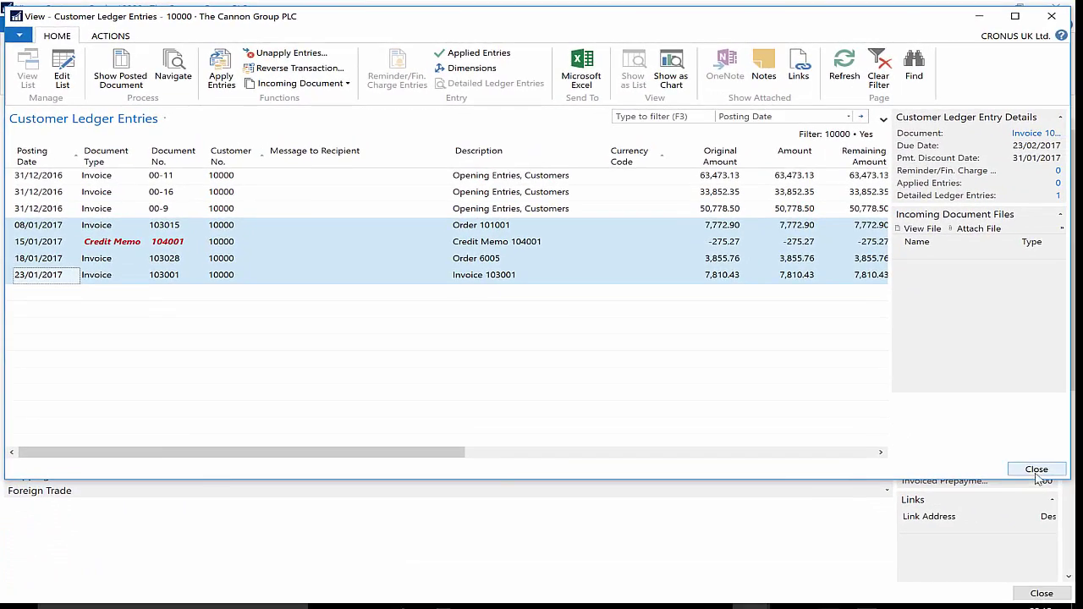
click(1037, 470)
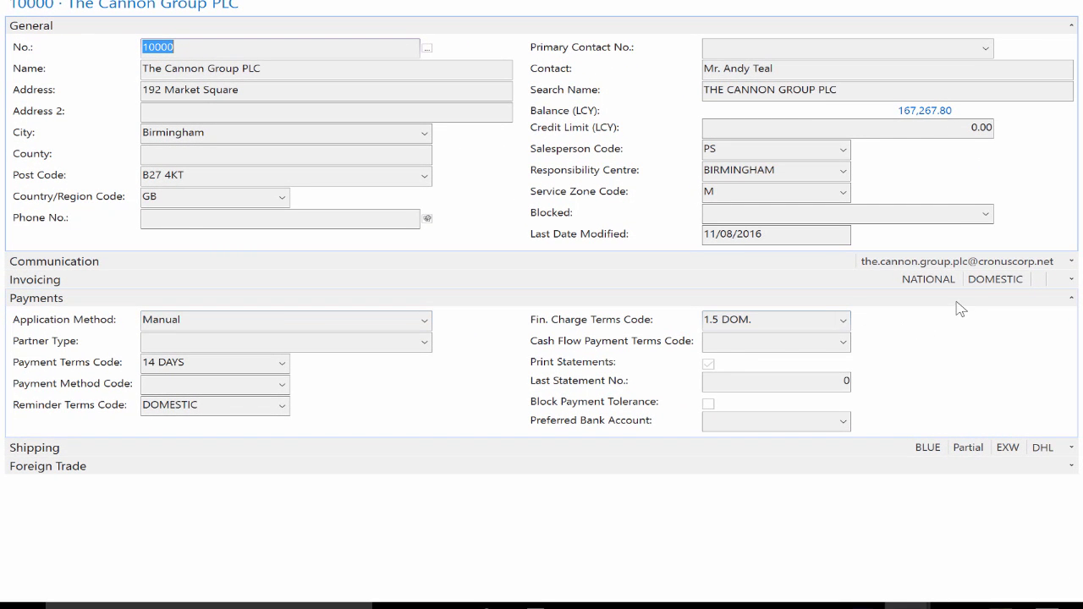
Step: Set The Cannon Group PLC's Cash Flow Payment Terms Code to 1M(8D) and close the customer card
click(791, 344)
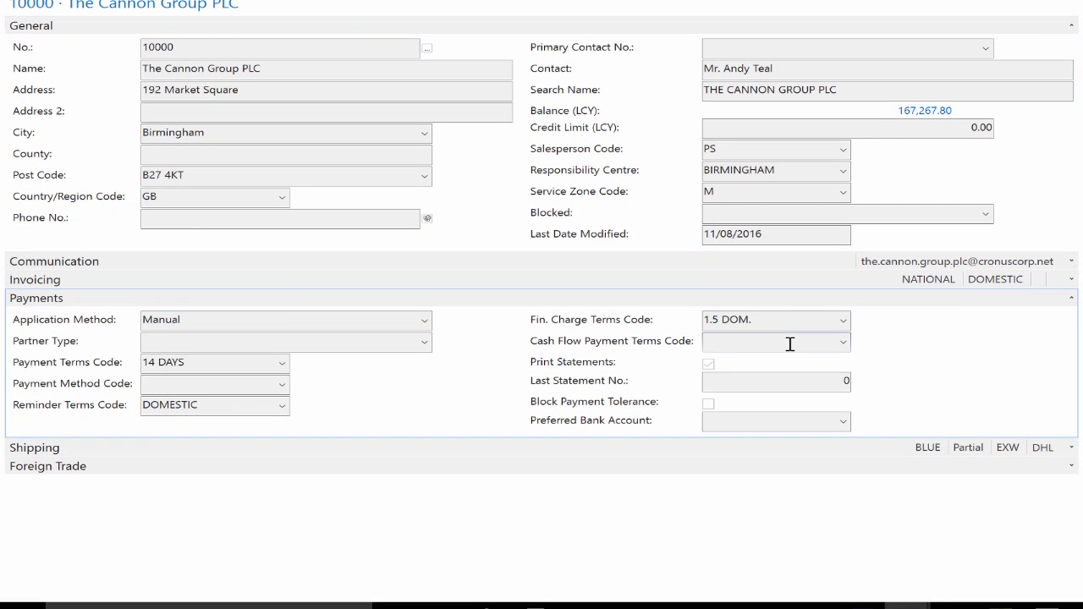
click(843, 342)
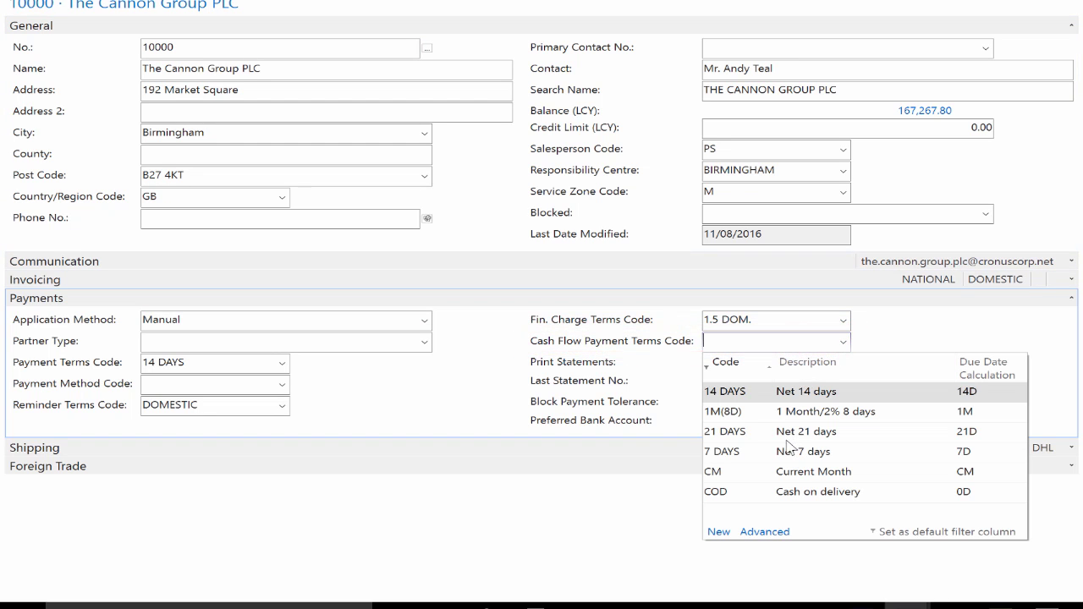
click(816, 413)
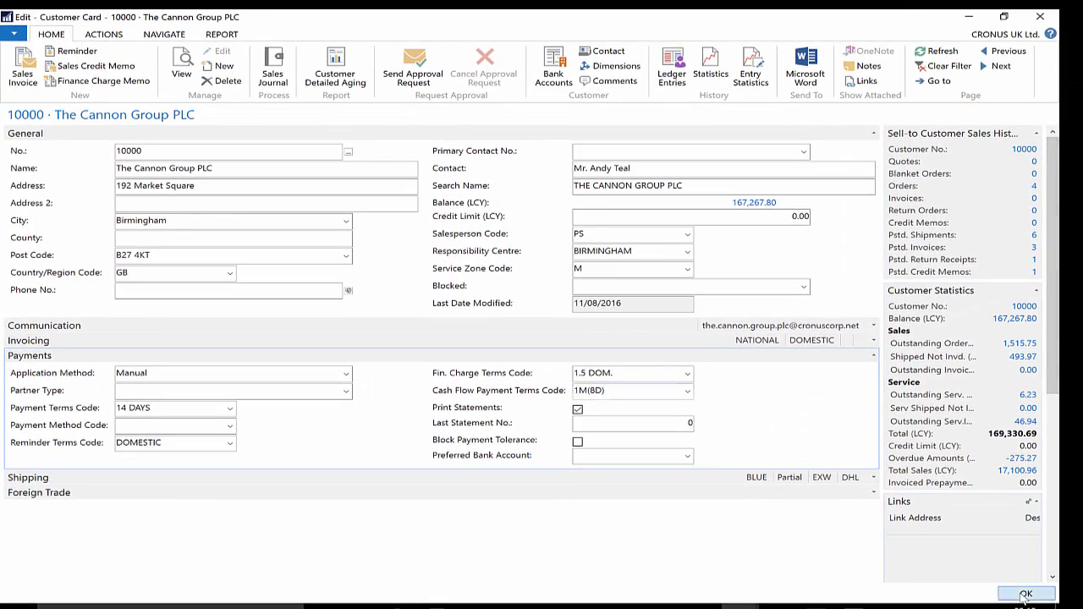
click(1058, 593)
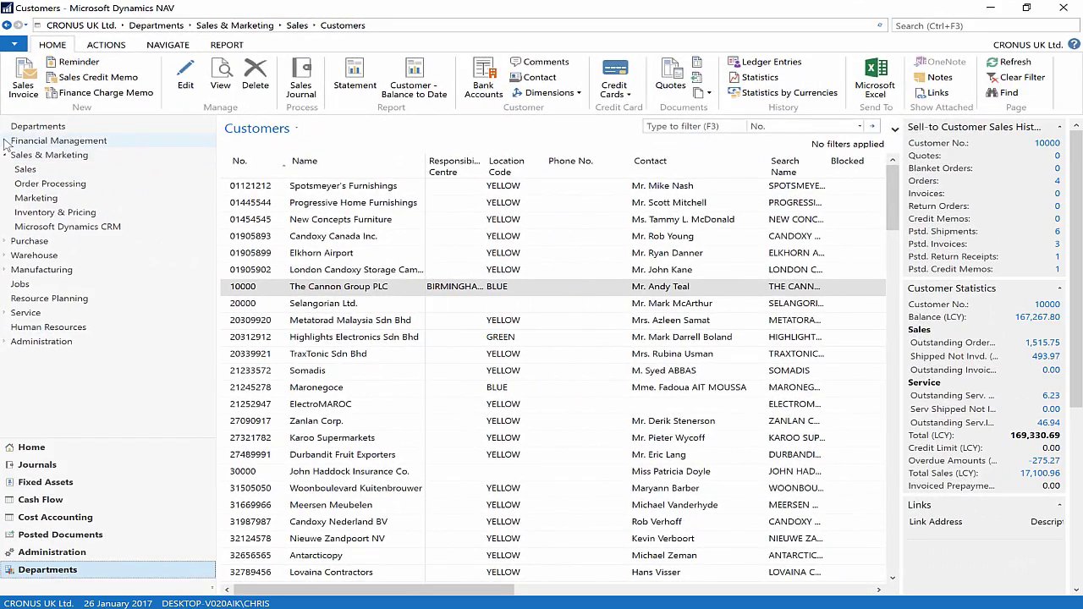
Step: Open the card of the Cash flow forecast 2017 from the Cash Flow area of Financial Management
click(5, 141)
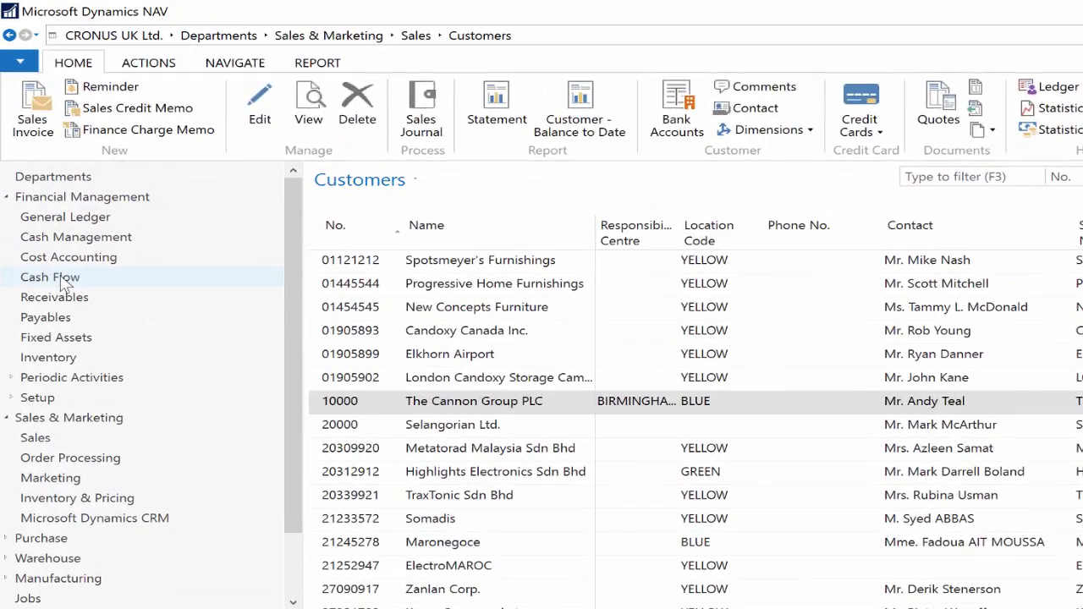
click(51, 278)
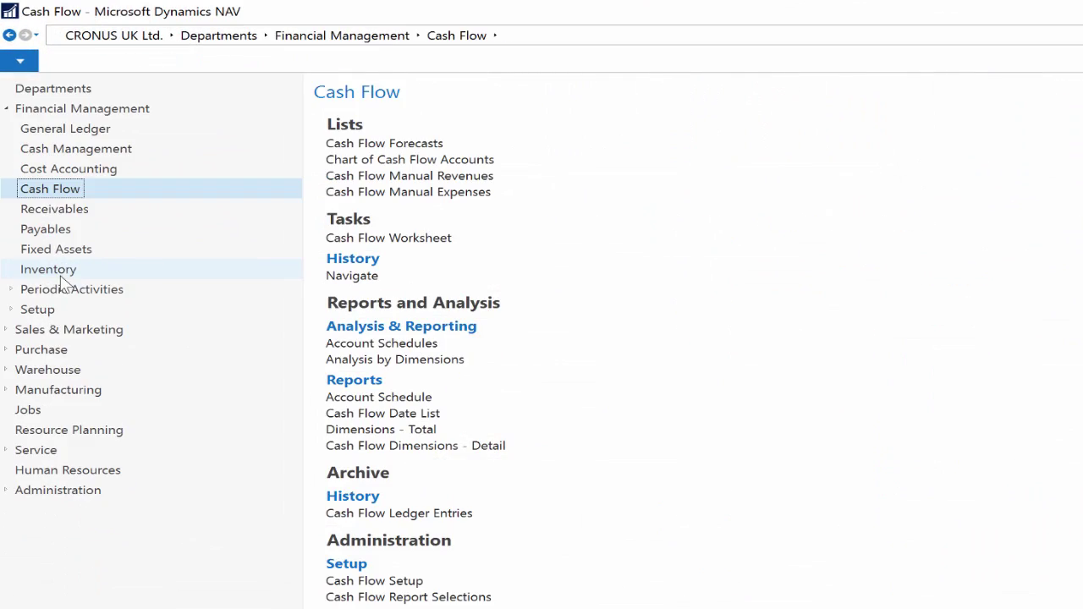
click(415, 143)
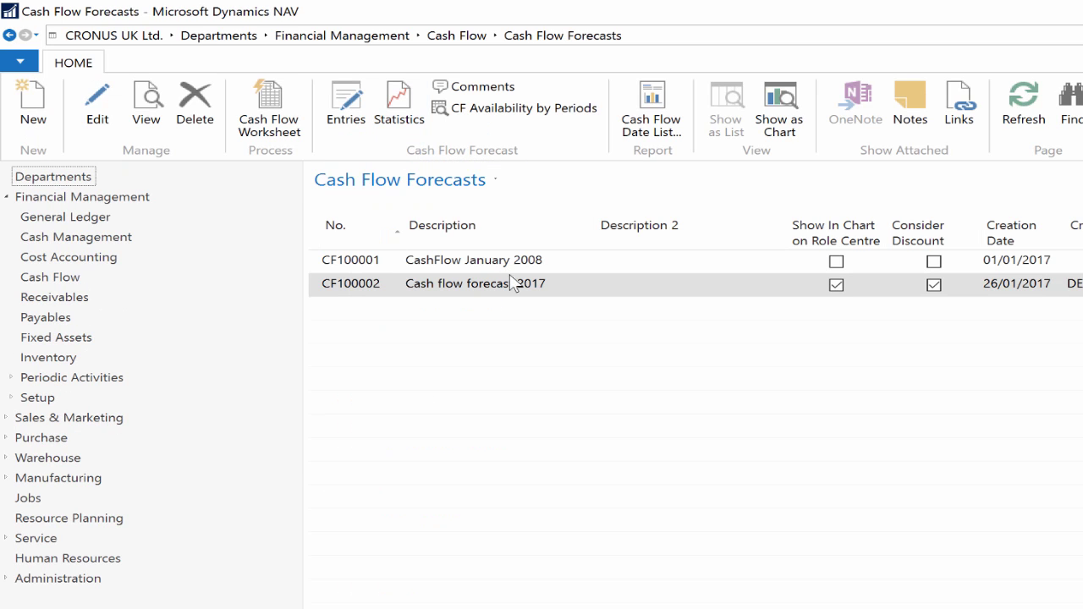
click(515, 288)
double_click(515, 288)
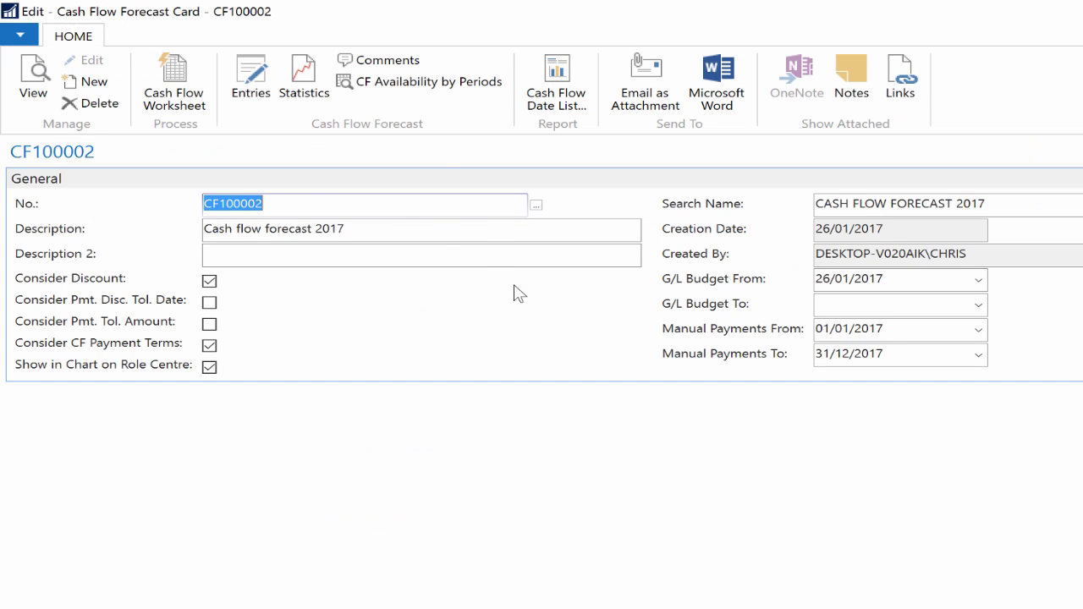
Step: Open the Cash Flow Worksheet and set the worksheet line suggestions to include every source type except G/L Budget
click(172, 78)
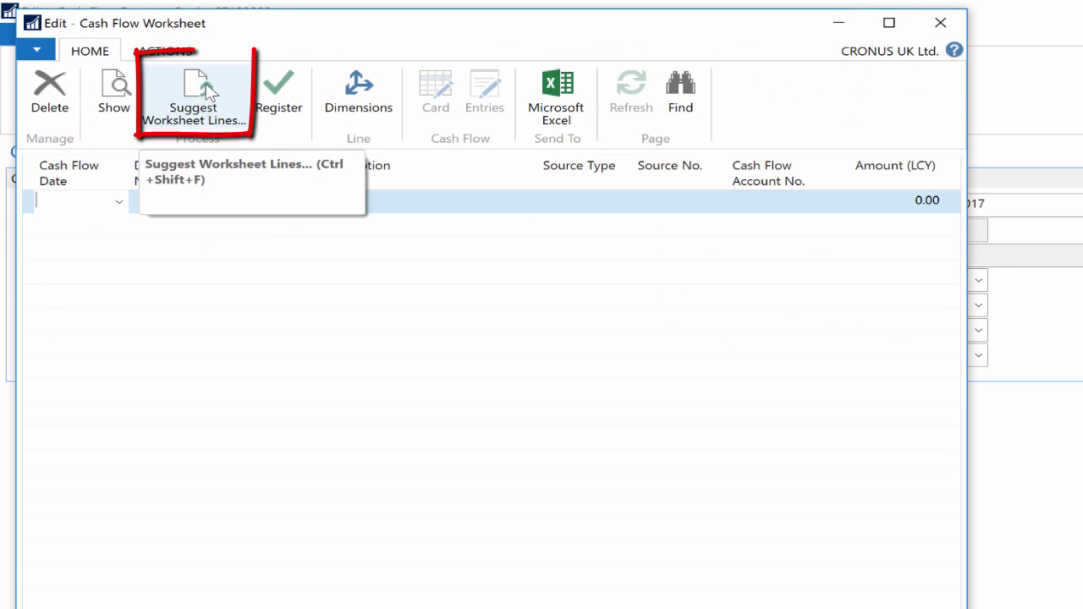
click(206, 83)
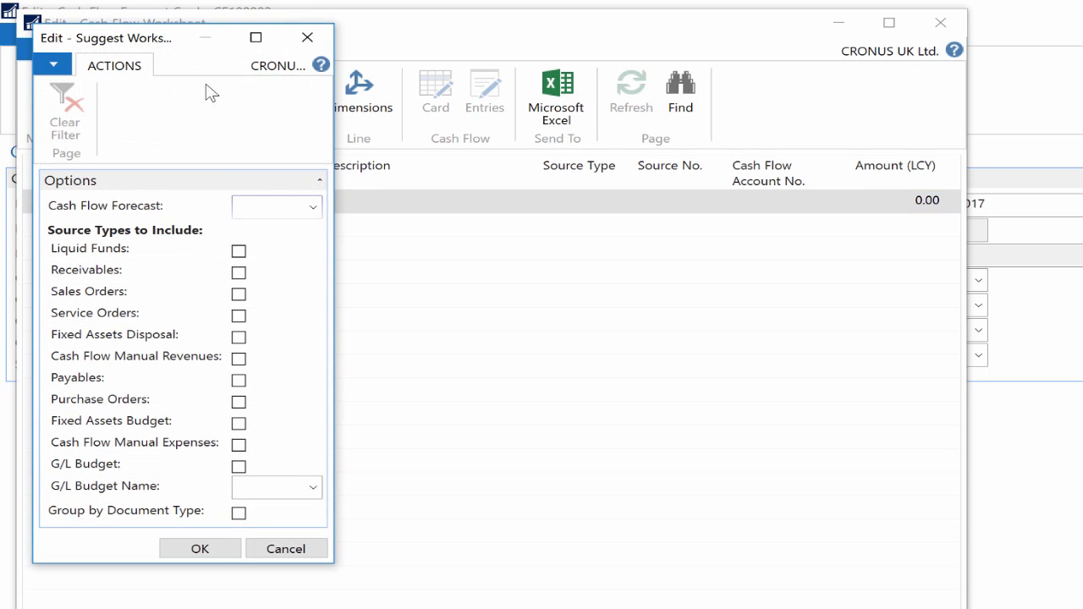
click(239, 252)
click(239, 294)
click(239, 273)
click(239, 315)
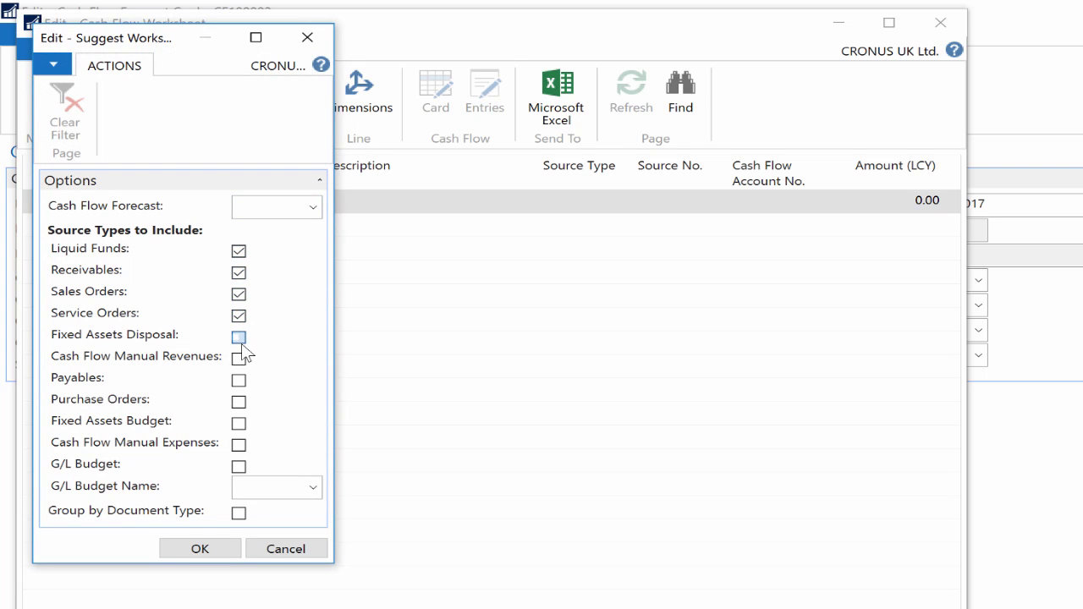
click(238, 337)
click(239, 359)
click(239, 380)
click(239, 402)
click(239, 423)
click(239, 444)
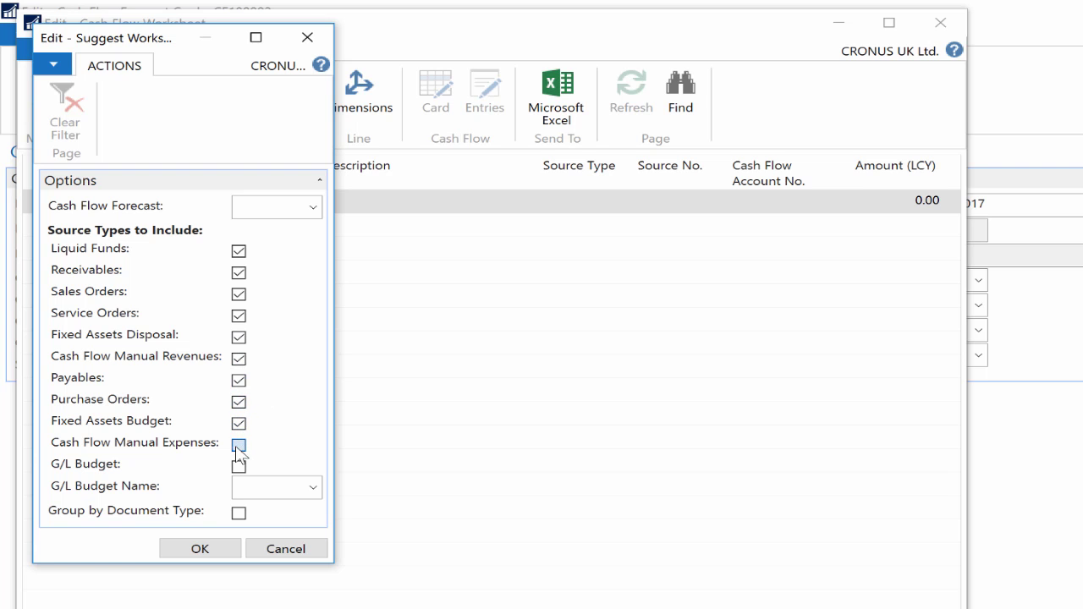
Step: Choose cash flow forecast CF100002 for the suggestion and generate the worksheet lines
click(314, 209)
click(370, 292)
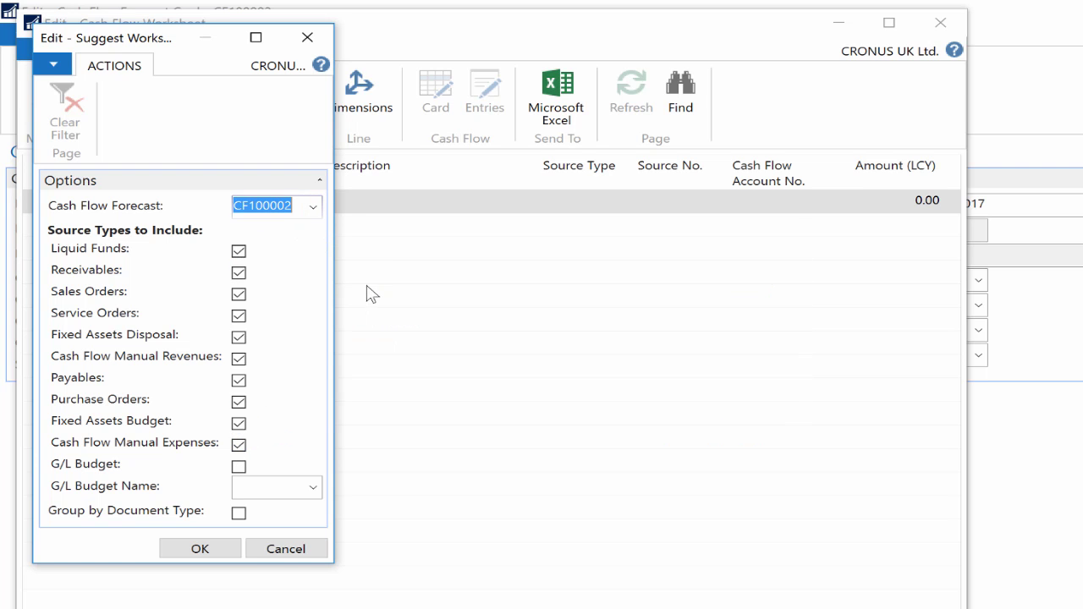
click(217, 549)
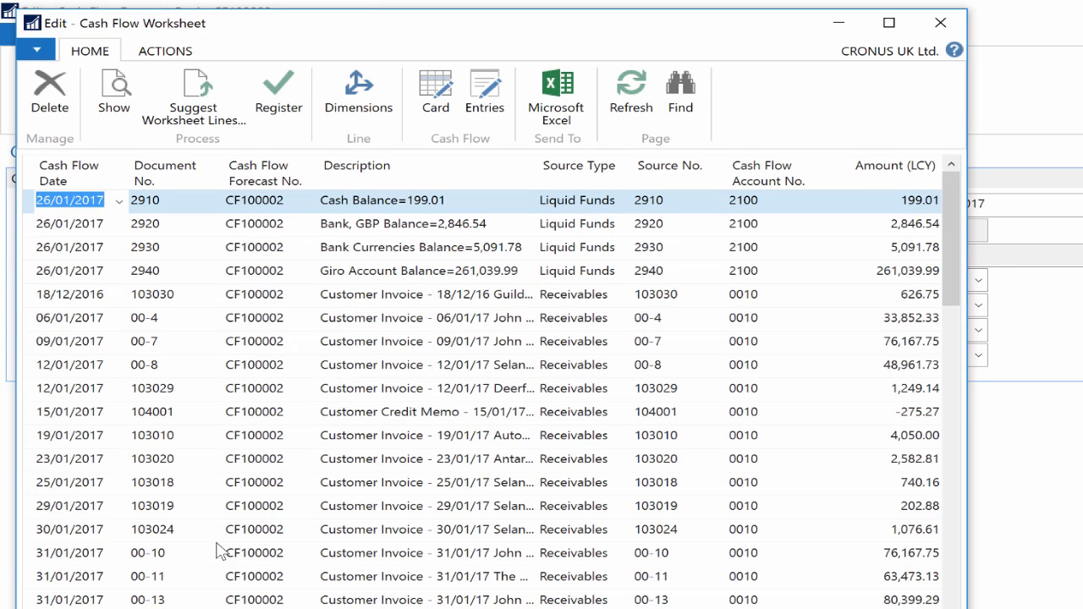
Step: Maximize the worksheet, widen the Description column, and review the suggested receivables, purchase order, sales order and manual expense lines
click(891, 23)
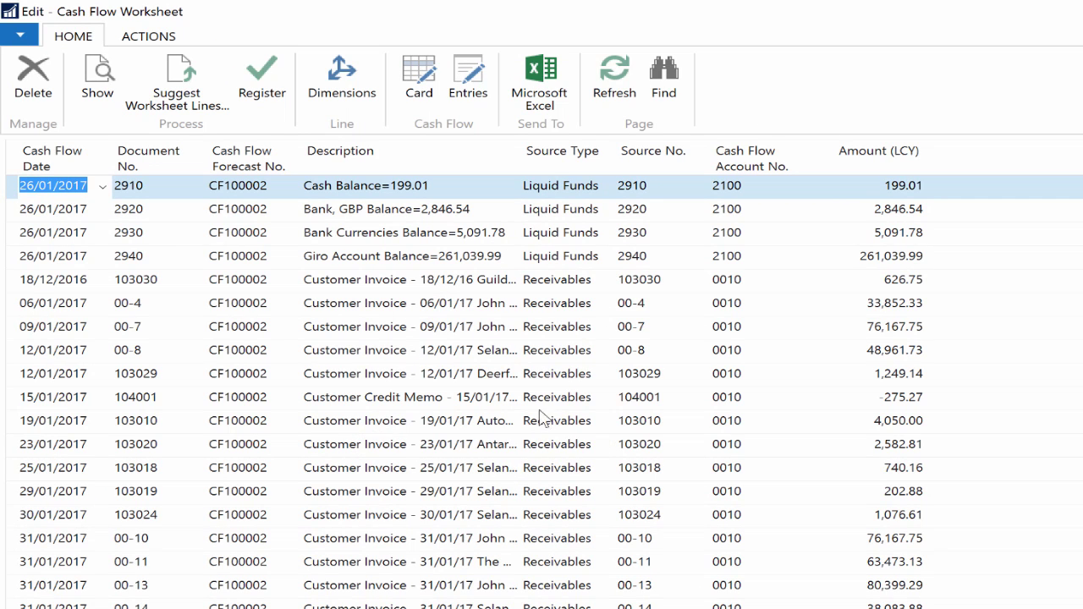
drag(519, 156, 639, 165)
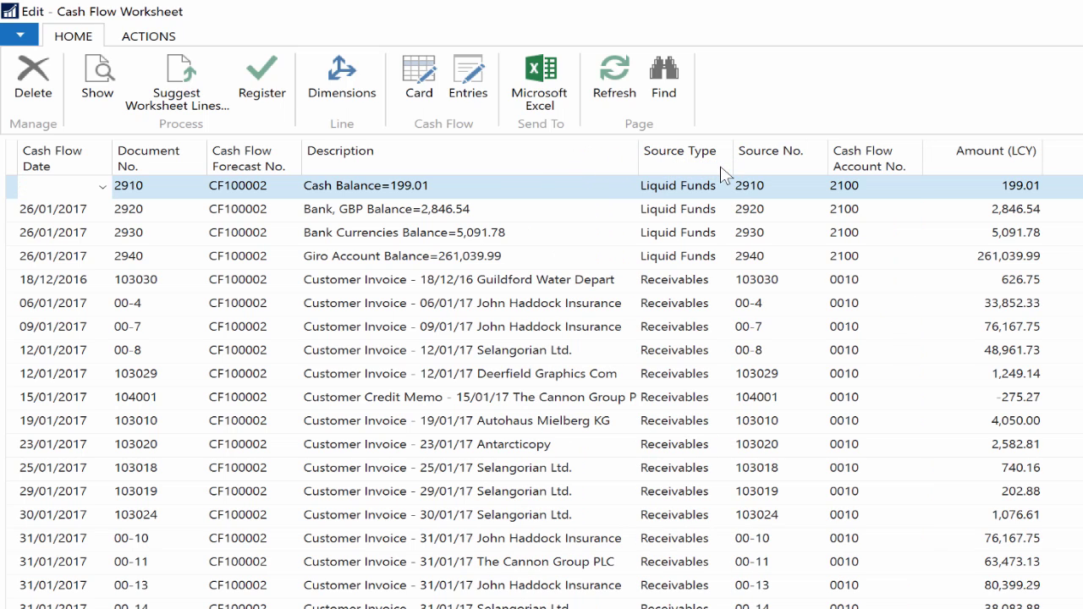
click(476, 563)
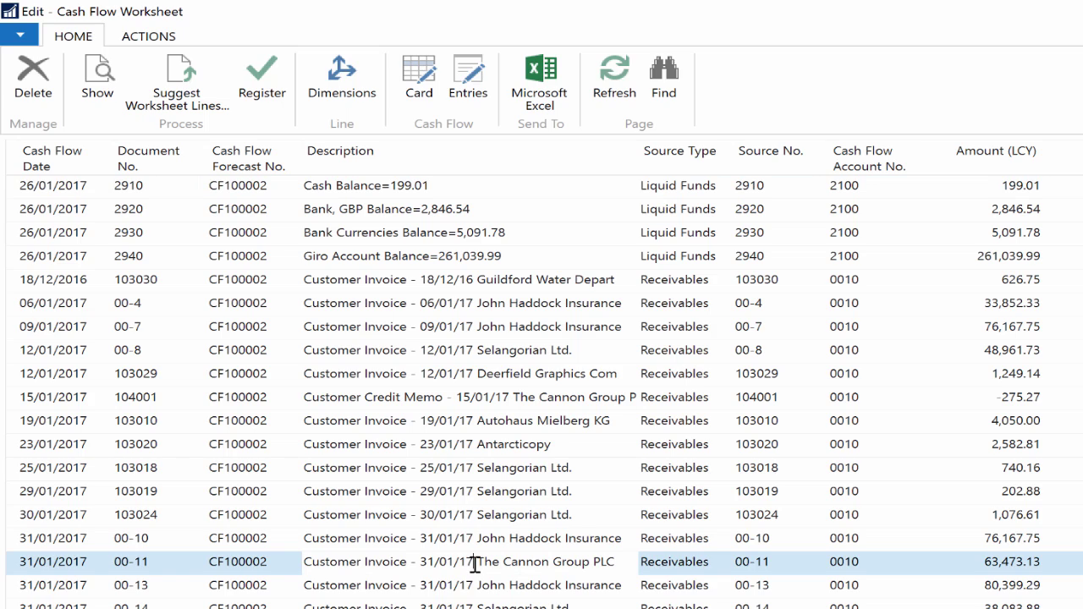
scroll(476, 563, down, 20)
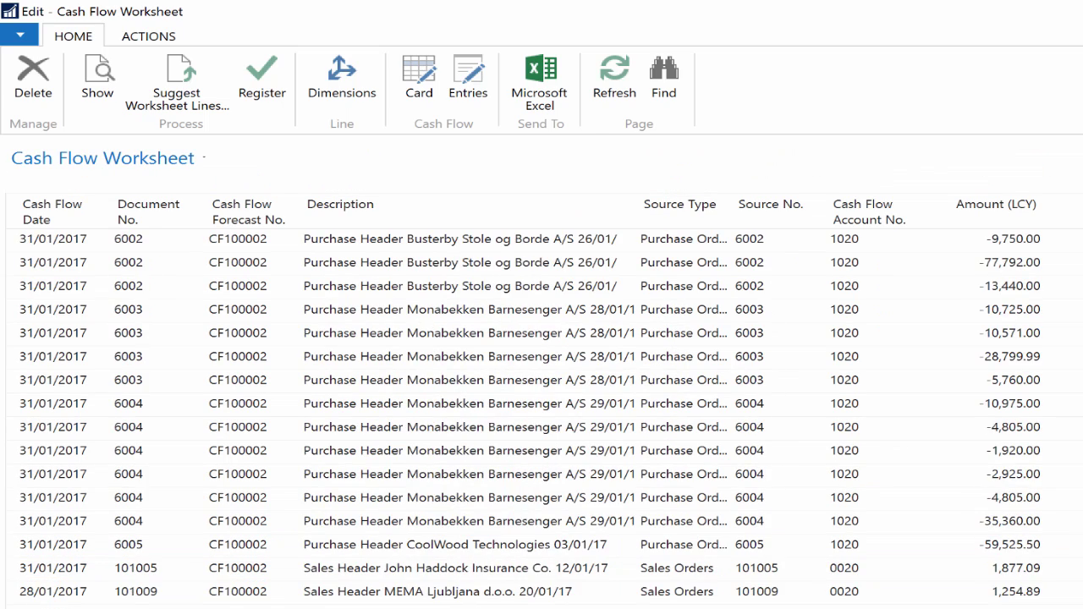
scroll(542, 415, down, 20)
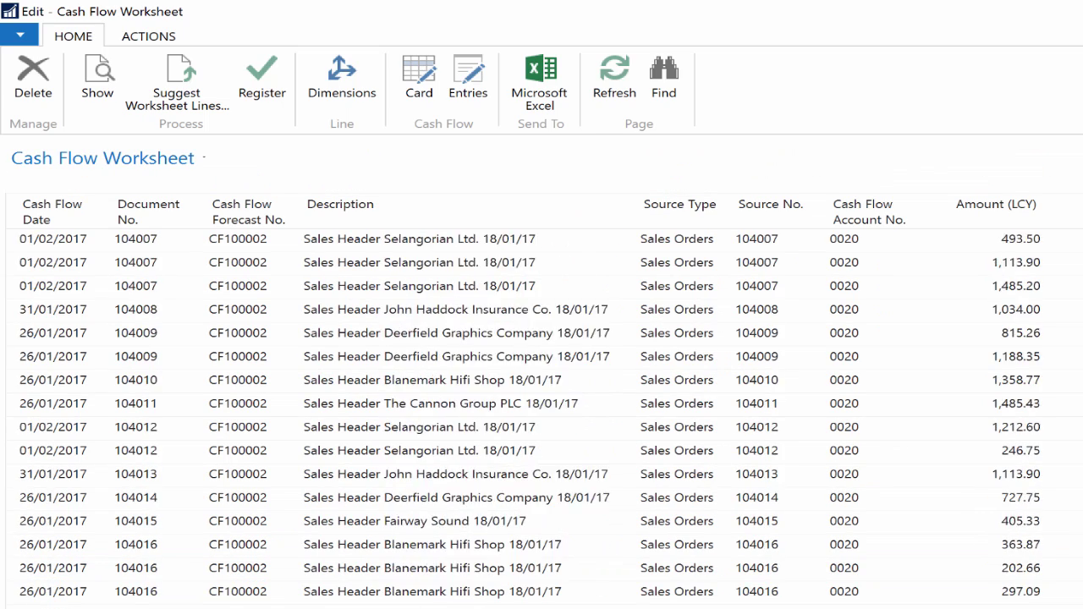
scroll(542, 415, down, 9)
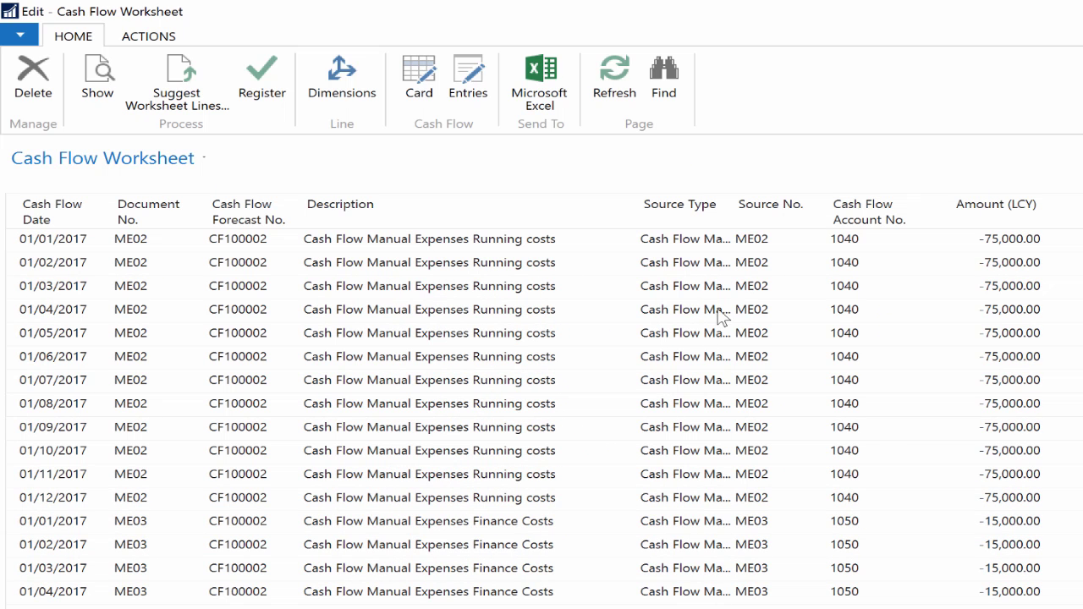
Step: Filter the worksheet lines to the Cash Flow Manual Expenses source type and examine the recurring expense lines, including ME04's
right_click(696, 286)
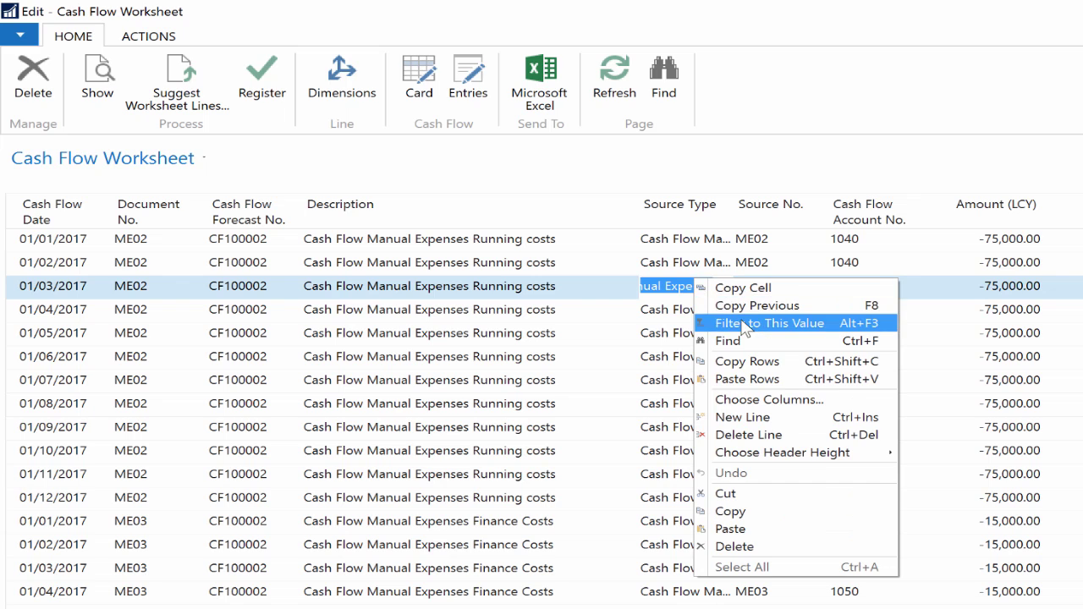
click(744, 324)
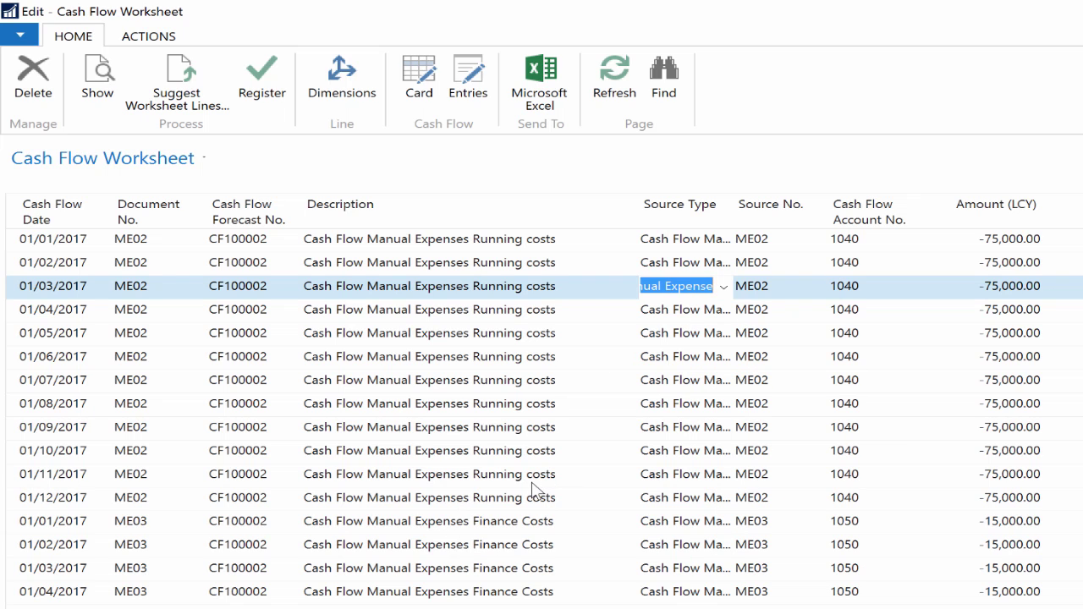
scroll(535, 490, down, 2)
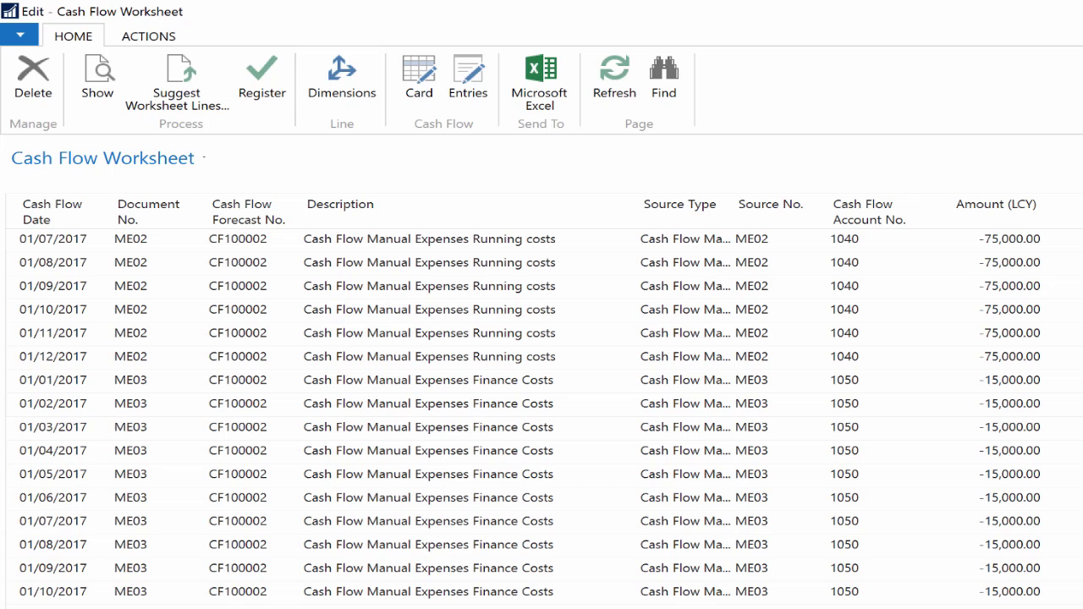
scroll(535, 415, up, 1)
scroll(535, 415, up, 5)
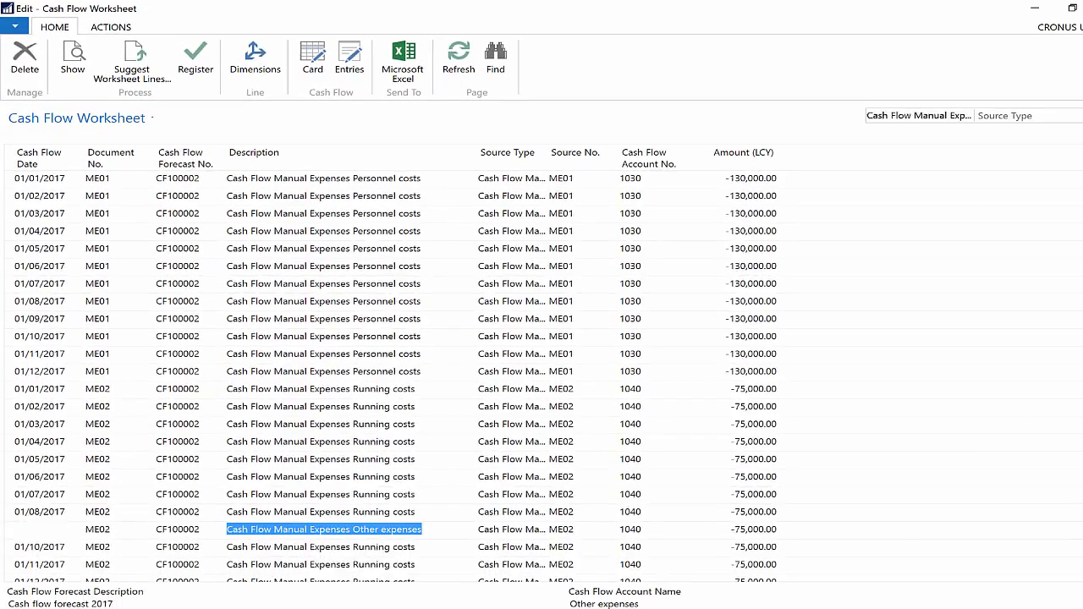
scroll(631, 277, down, 6)
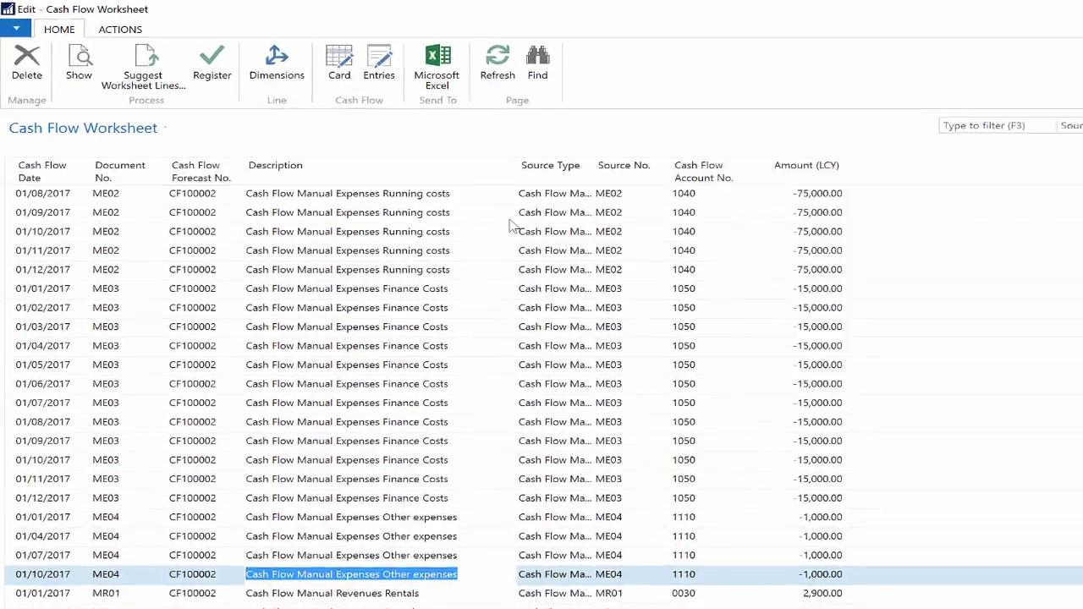
Step: Register the suggested cash flow worksheet lines for the forecast and close both the worksheet and the CF100002 forecast card
scroll(511, 226, up, 4)
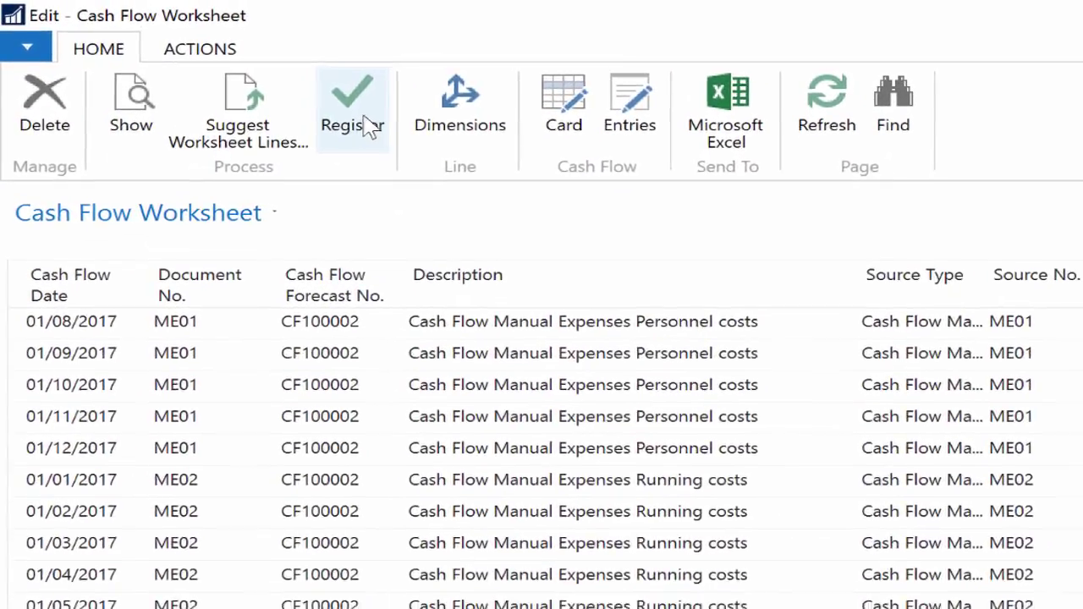
click(215, 71)
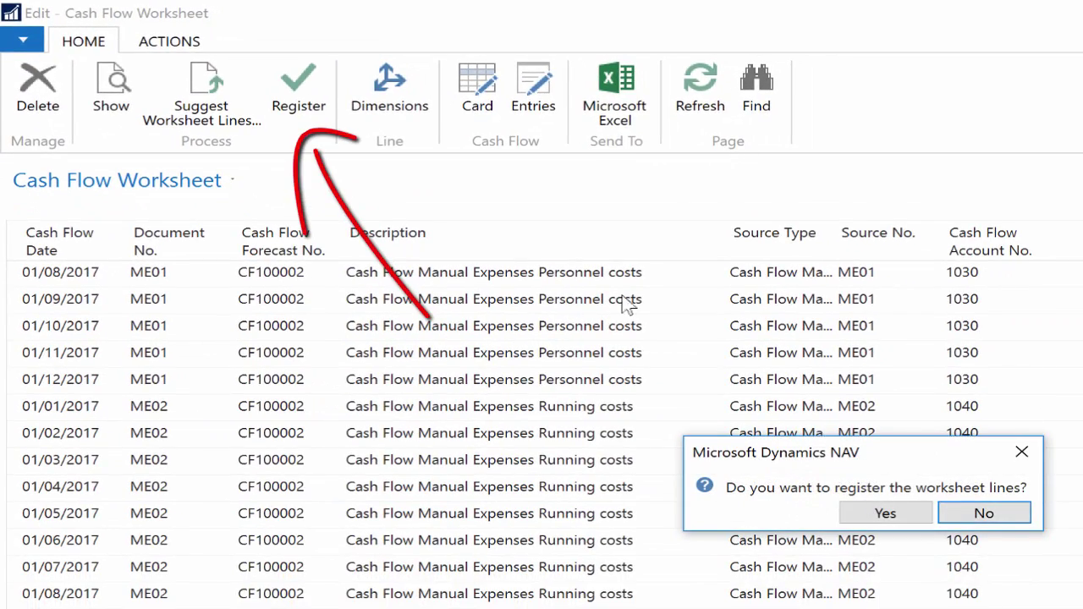
click(899, 516)
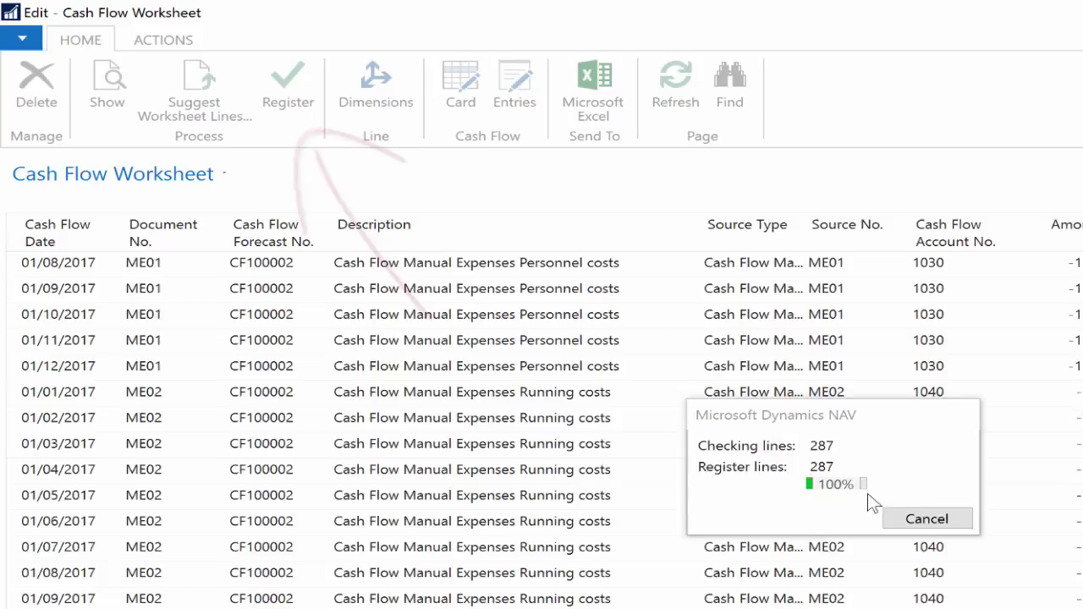
key(Return)
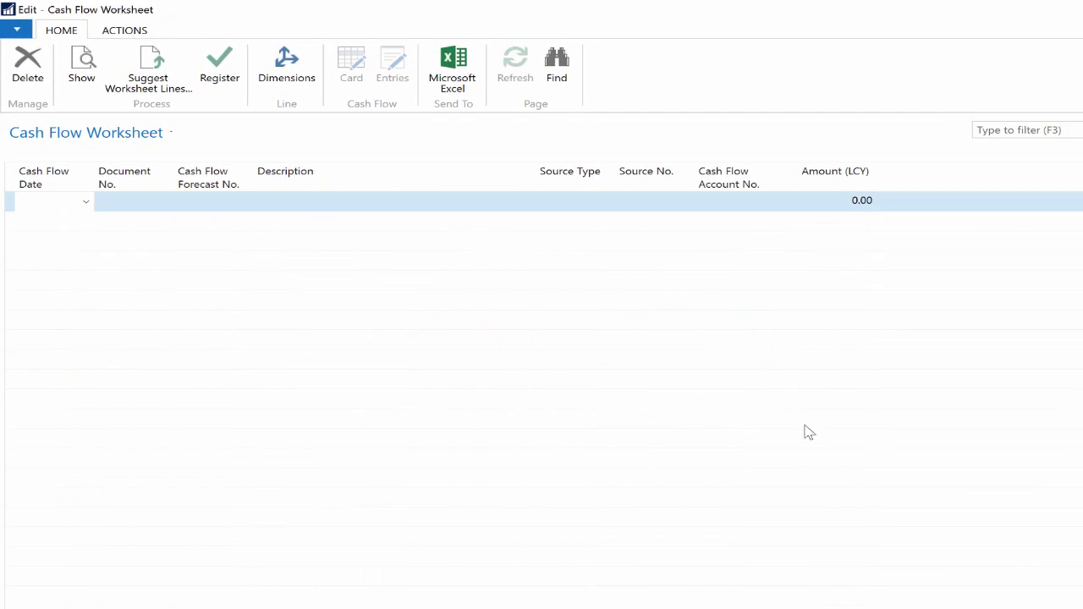
click(1068, 597)
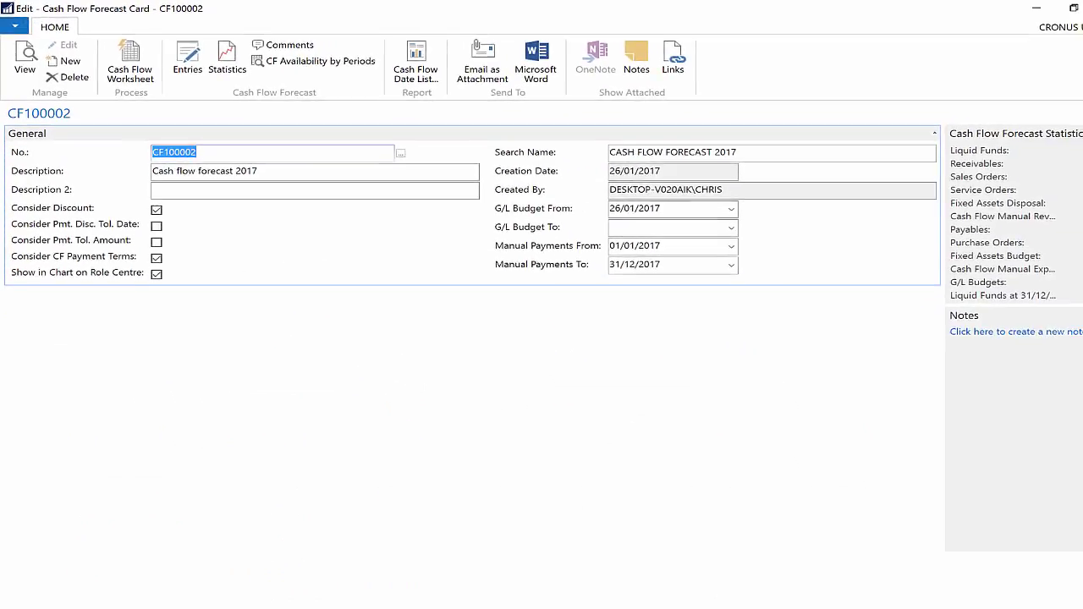
click(1041, 596)
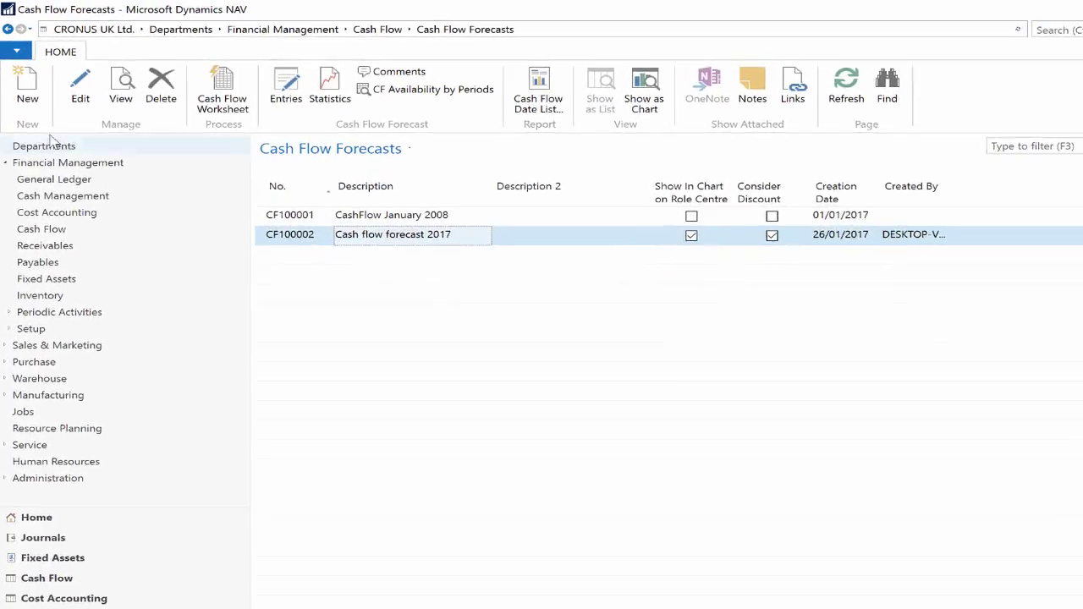
Step: Return to the Role Centre and display its Cash Flow chart as Accumulated Cash with a period length of Month
click(91, 219)
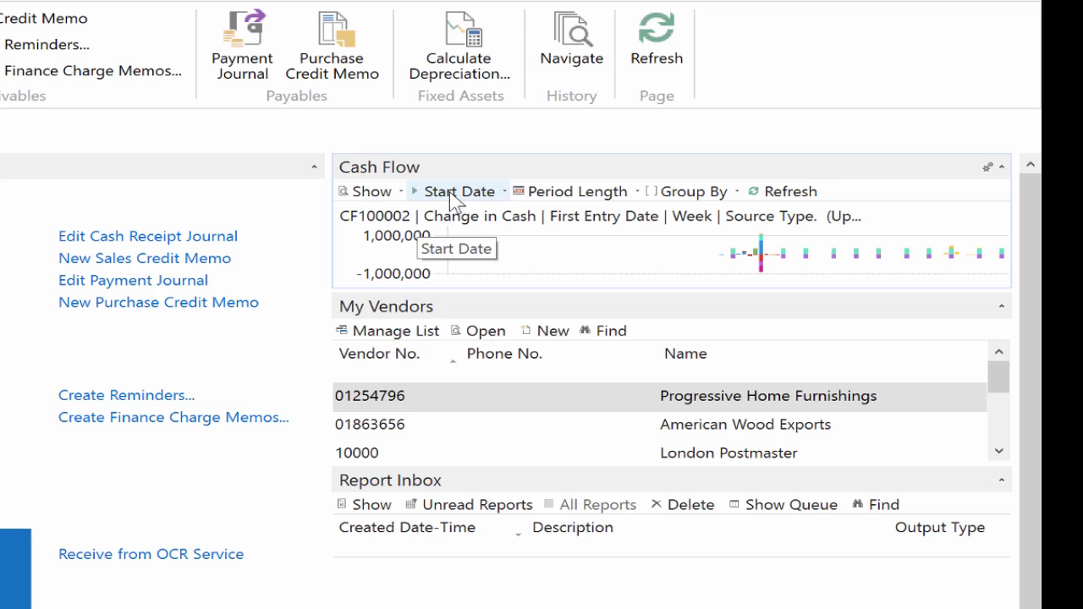
click(386, 194)
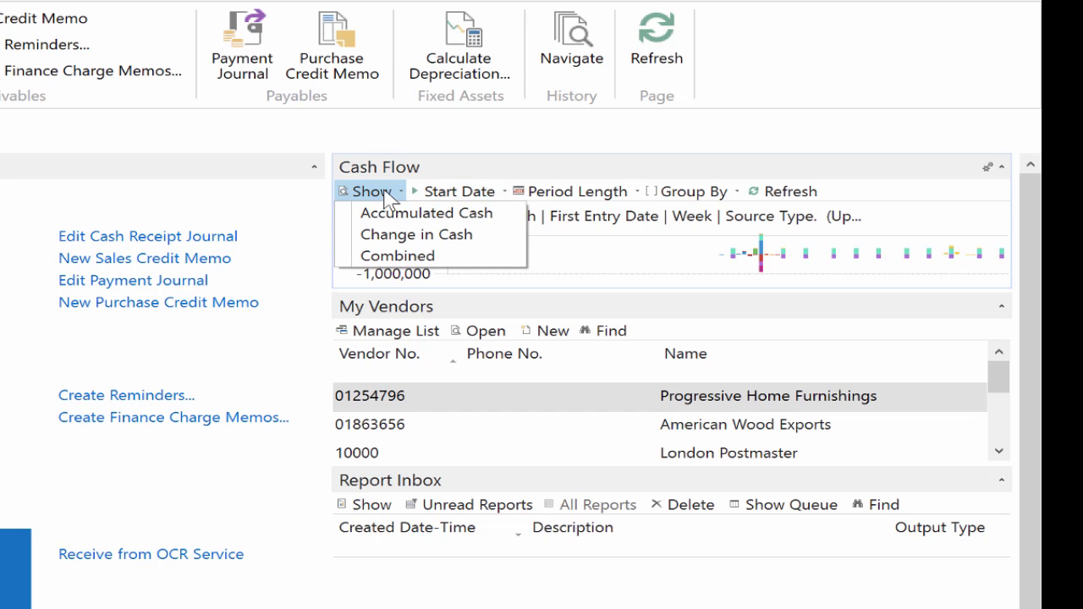
click(400, 214)
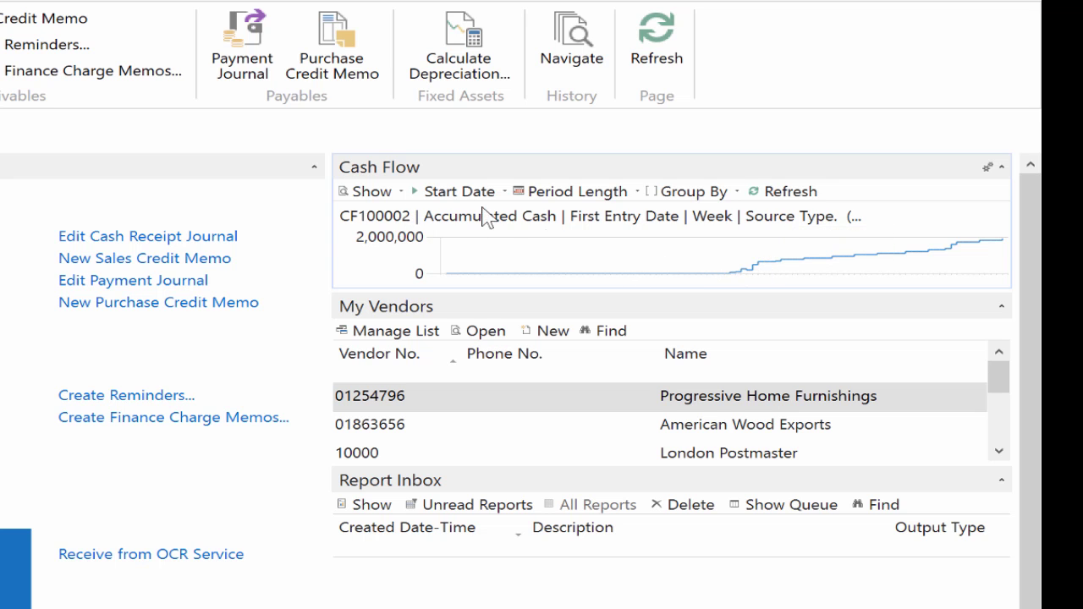
click(613, 196)
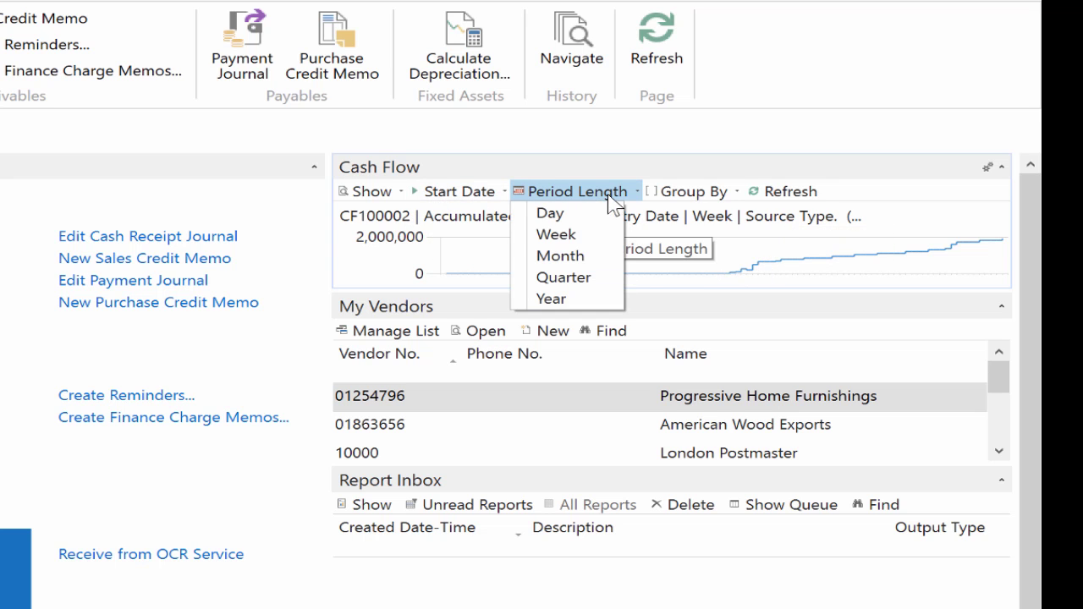
click(586, 258)
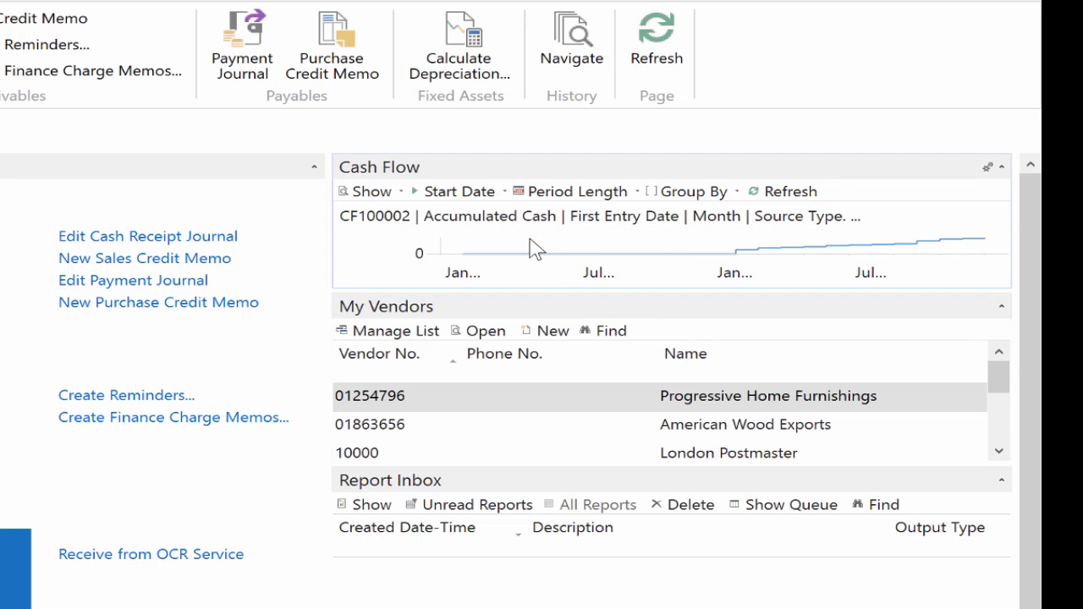
Step: Switch the Cash Flow chart to the Combined view with a period length of Quarter and inspect the 1/2017 column
click(554, 191)
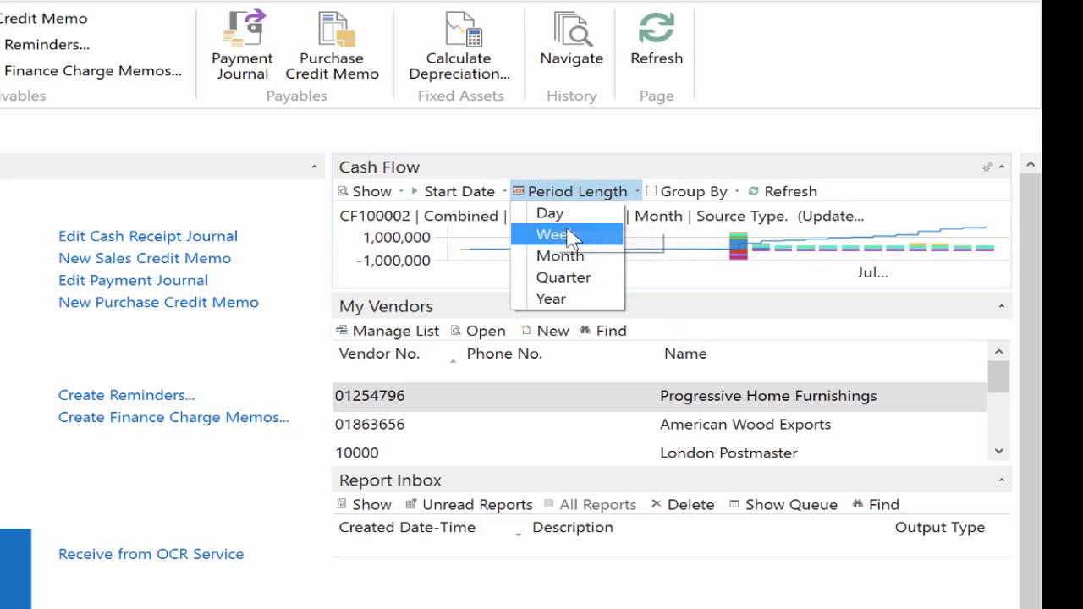
click(562, 277)
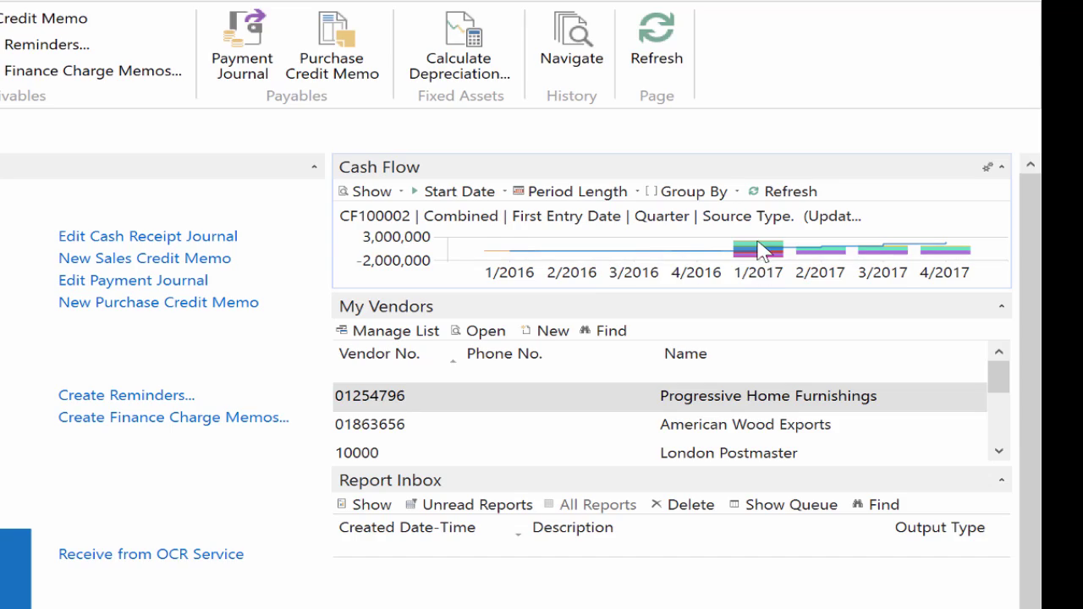
mouse_move(762, 258)
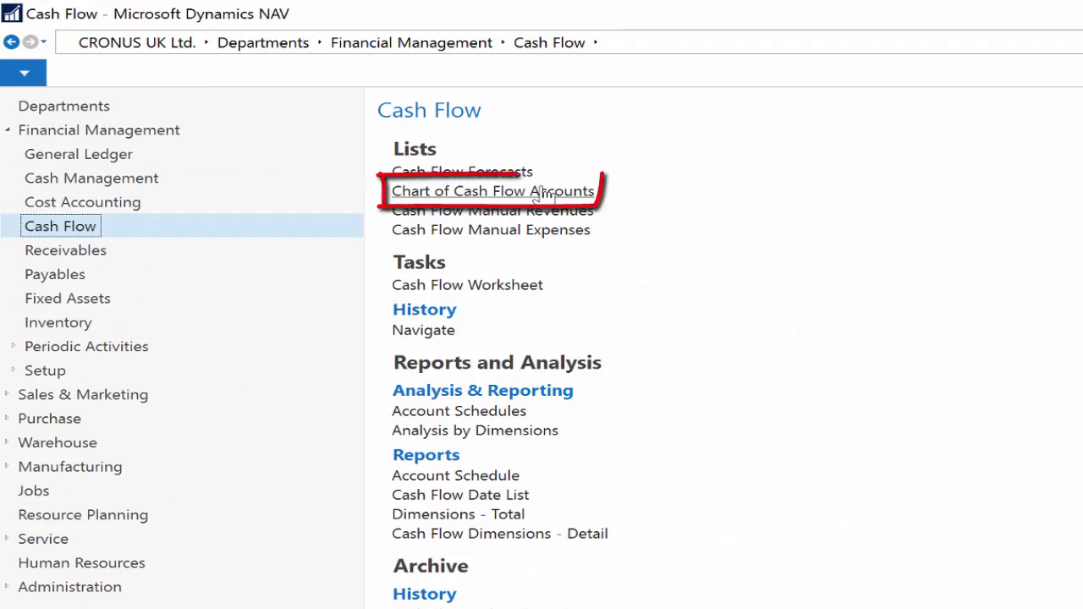
Step: Open the Chart of Cash Flow Accounts and review the forecast amounts for the cash receipt and disbursement accounts
click(440, 156)
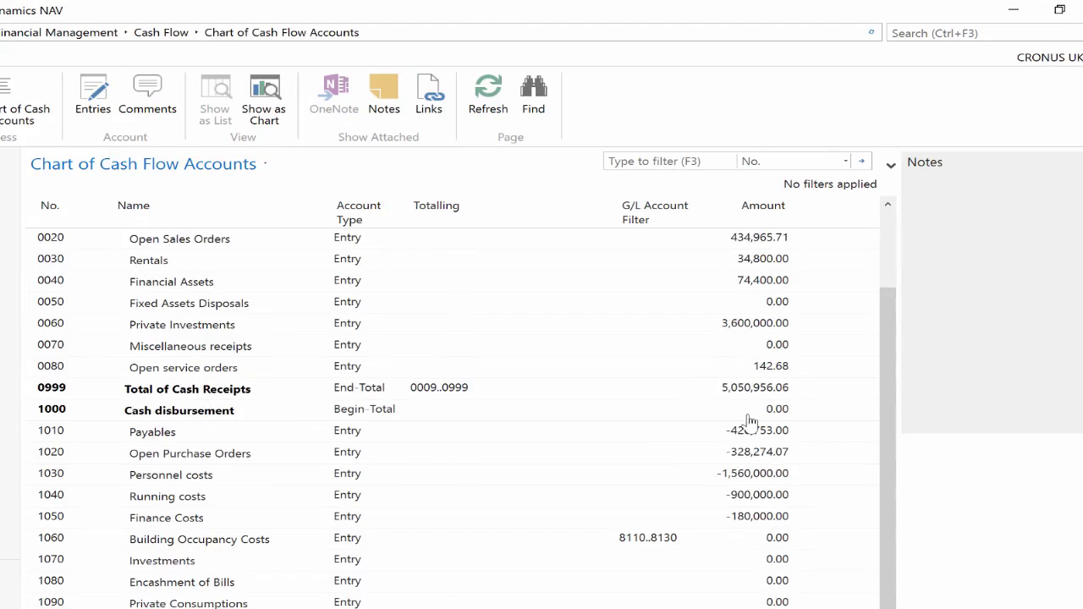
scroll(1075, 364, up, 2)
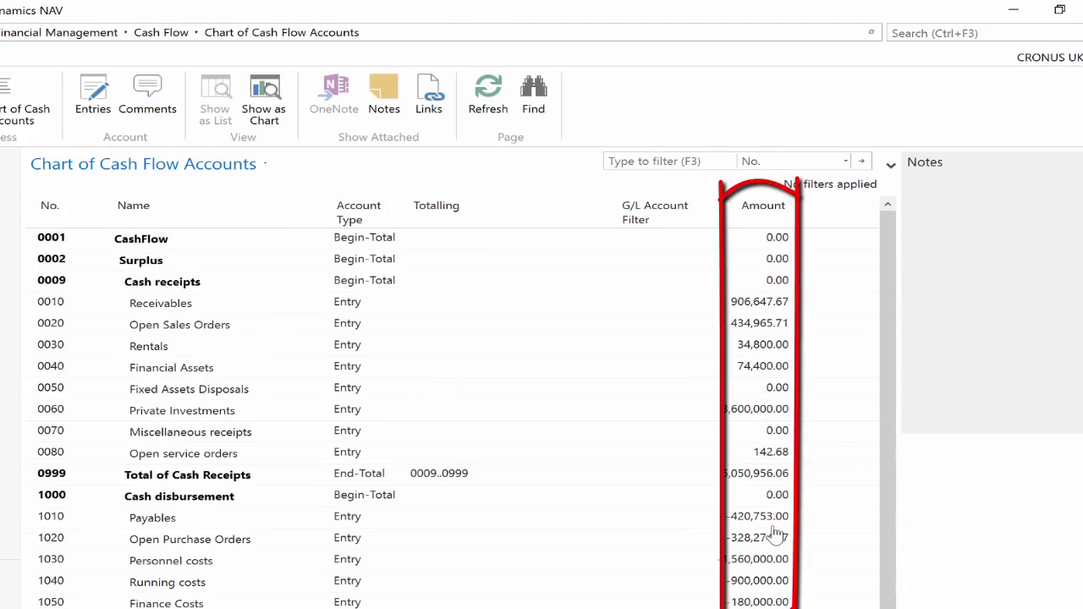
scroll(776, 534, down, 2)
scroll(775, 541, up, 2)
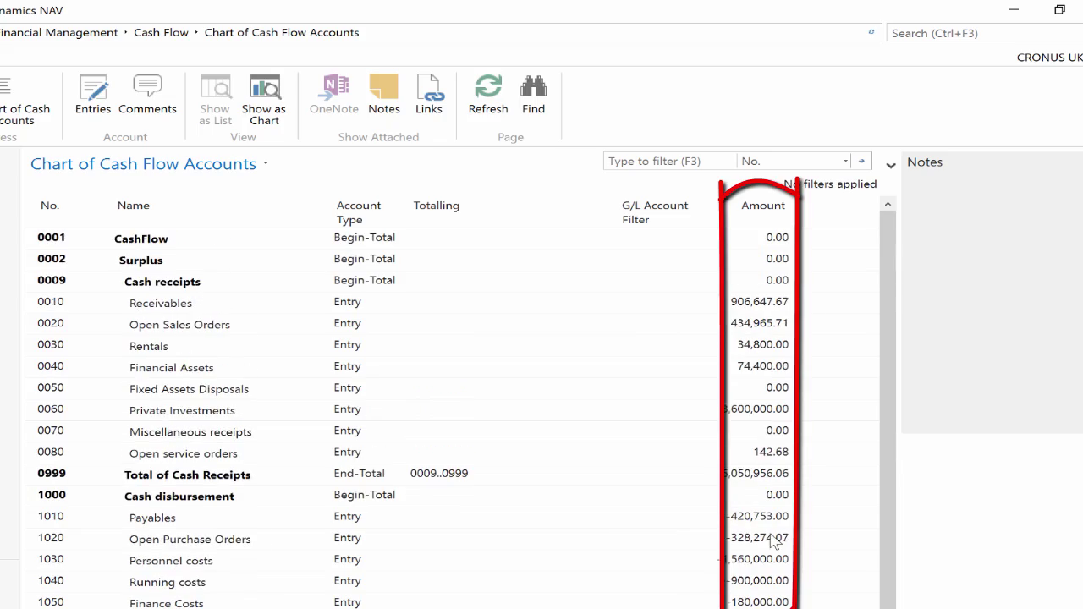
Step: Drill down into the Receivables amount, look through its cash flow forecast entries, and close the entries window
click(762, 303)
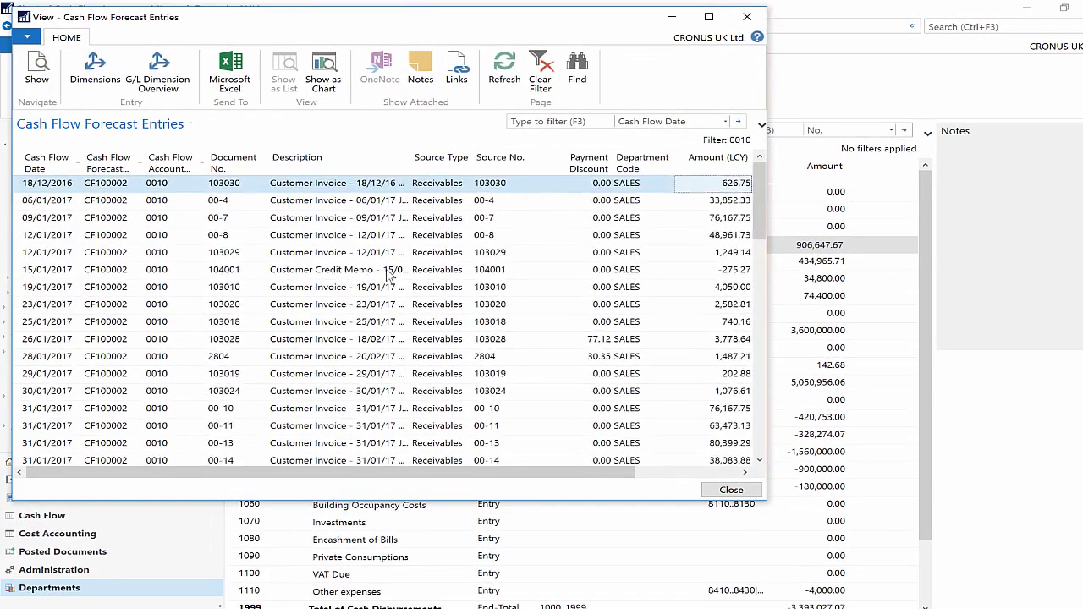
scroll(227, 344, down, 10)
scroll(394, 279, up, 10)
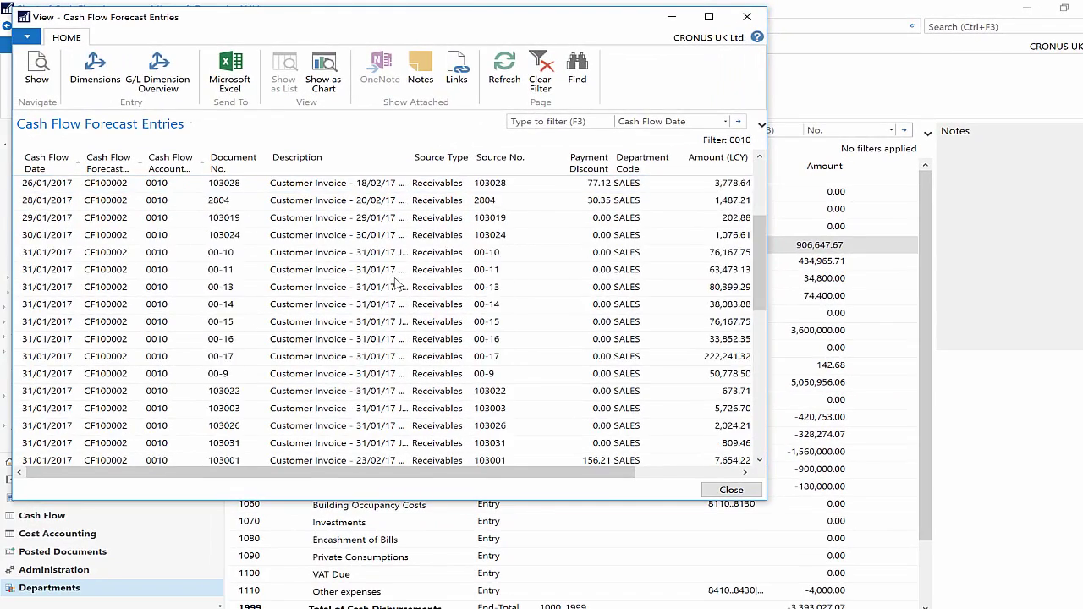
click(747, 17)
Step: Review the remaining cash flow accounts and select the Total Cash Flow line to examine its amount
scroll(758, 368, down, 2)
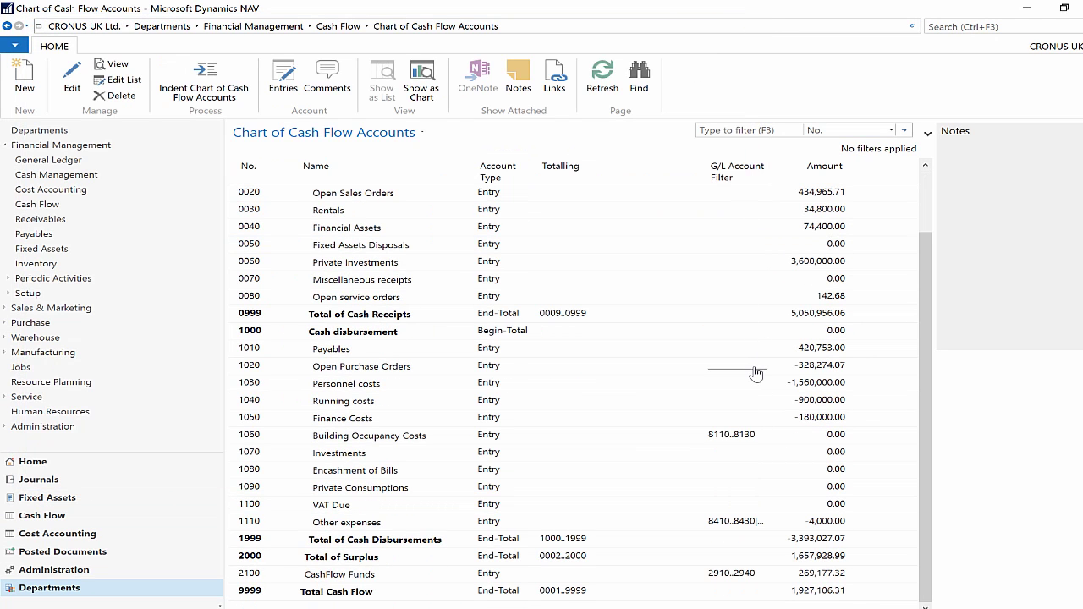
scroll(756, 373, up, 2)
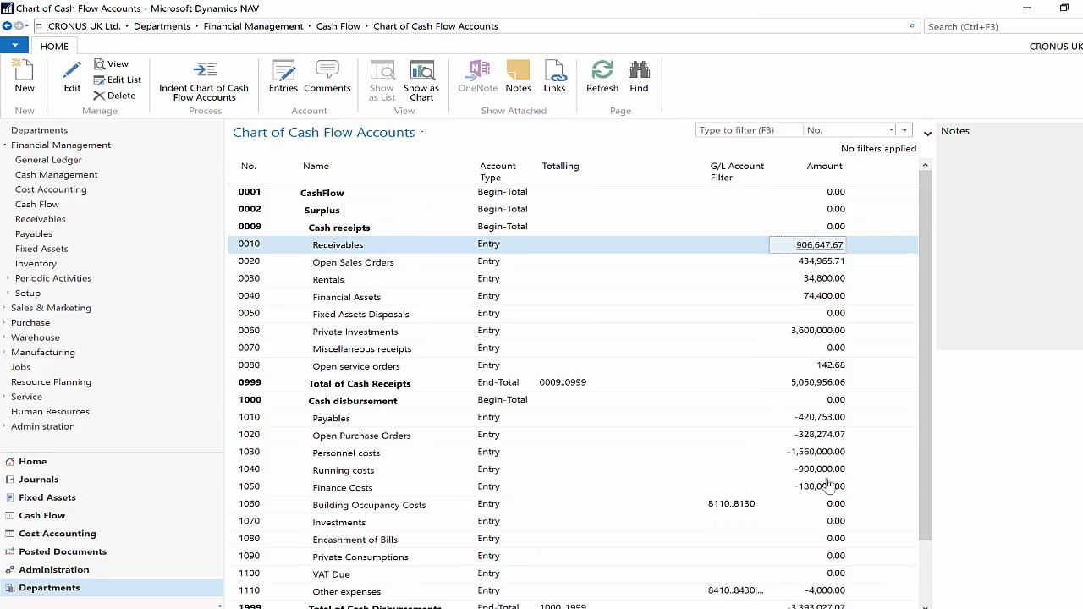
scroll(829, 485, down, 2)
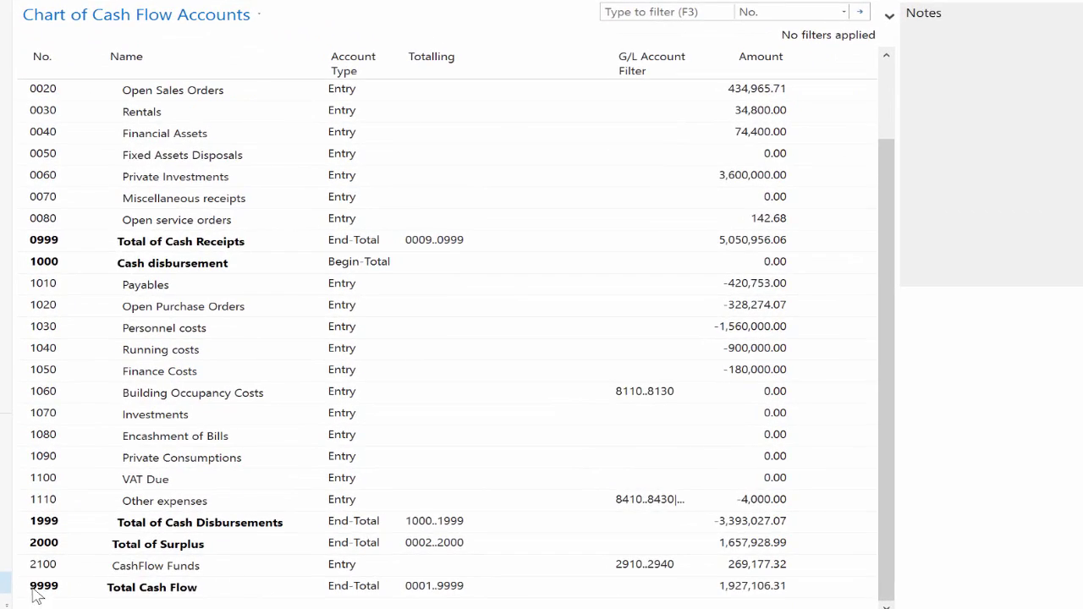
click(31, 594)
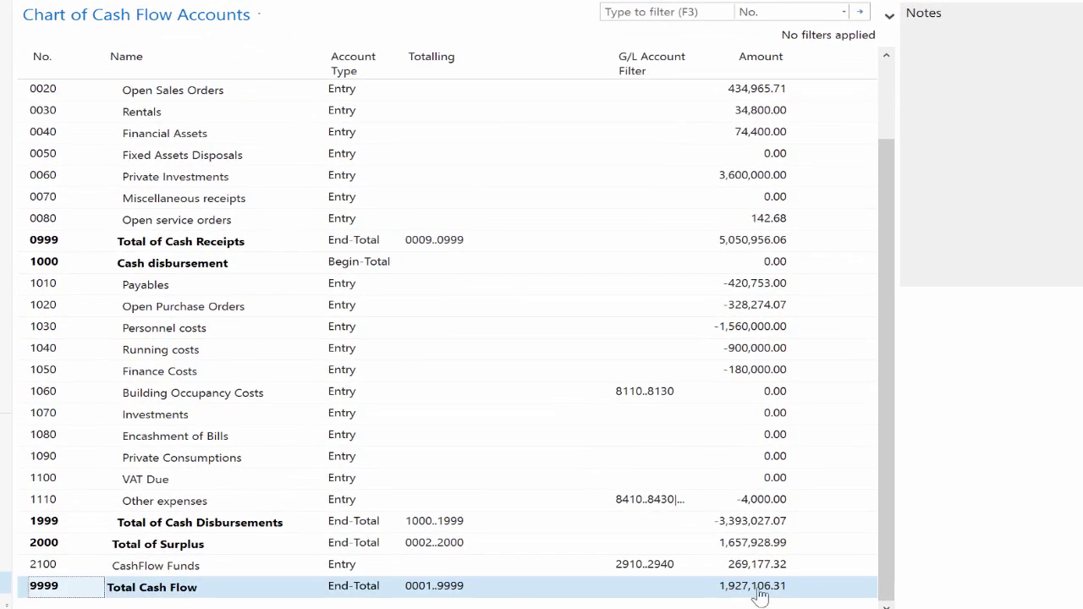